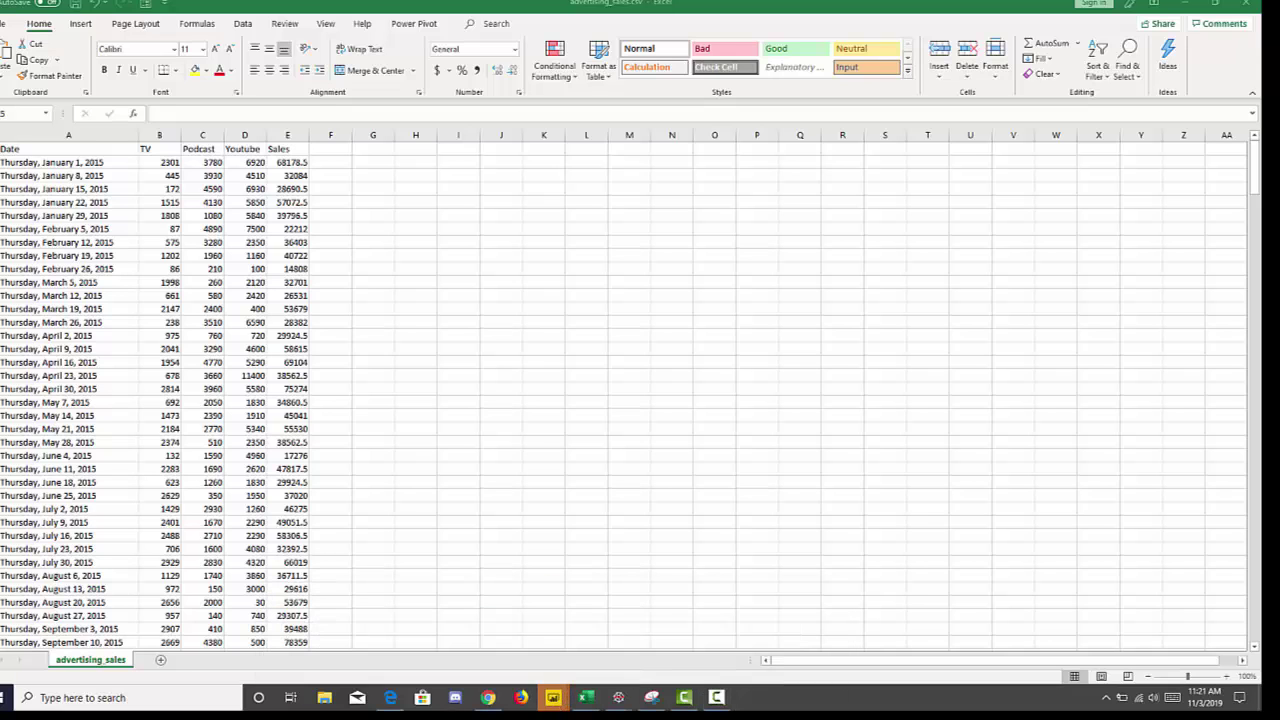
Bring up the Power BI scatter-plot report, then switch to the advertising_w.py script in Spyder.
left_click(553, 697)
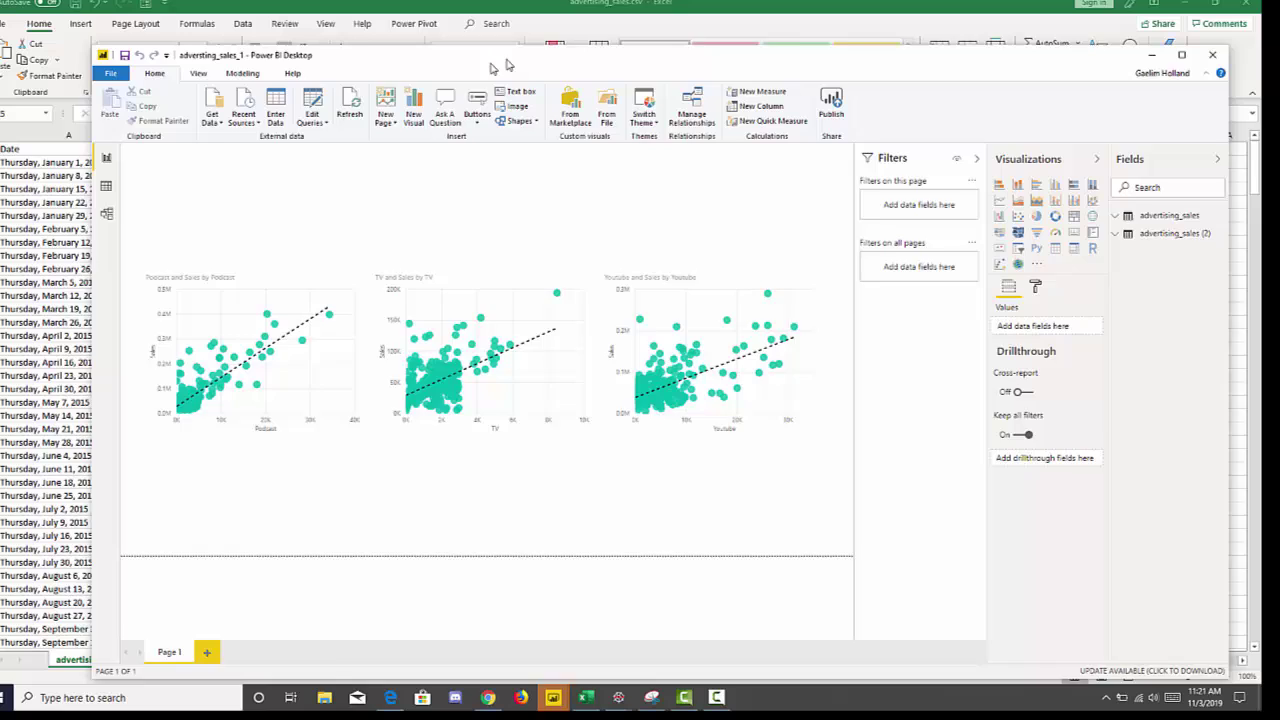
left_click_drag(491, 63, 519, 87)
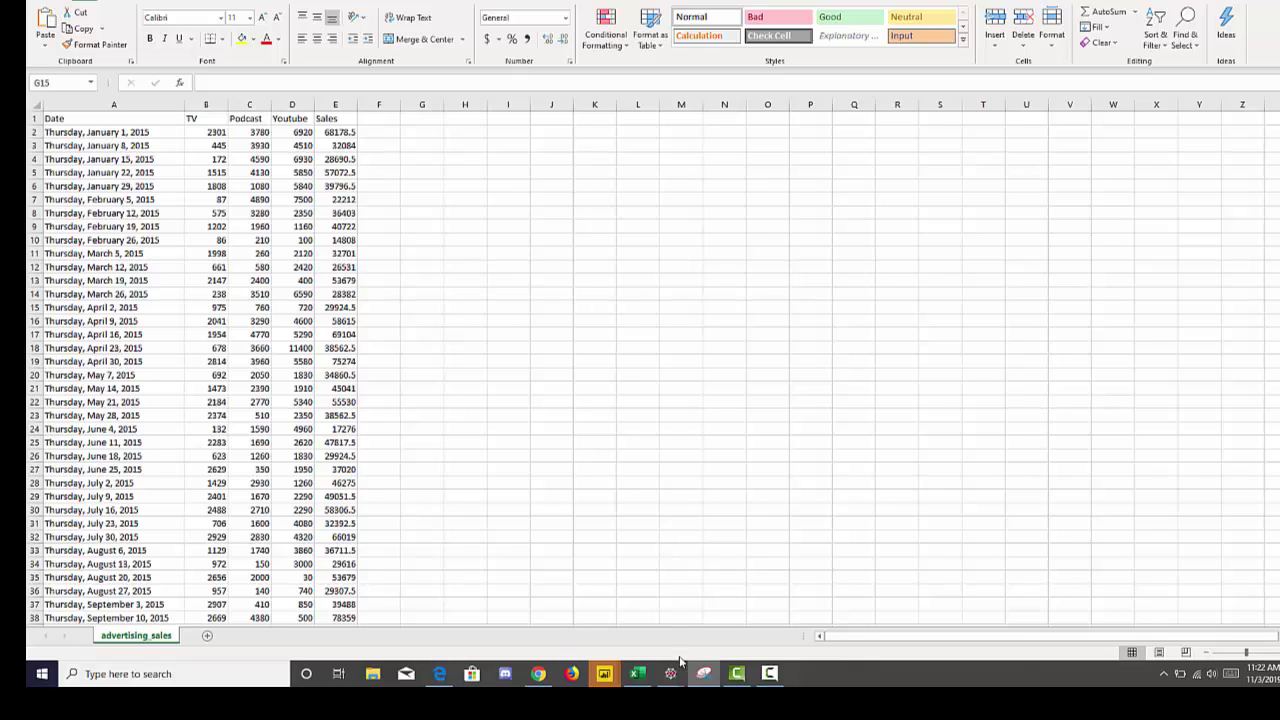
mouse_move(678, 673)
left_click(557, 628)
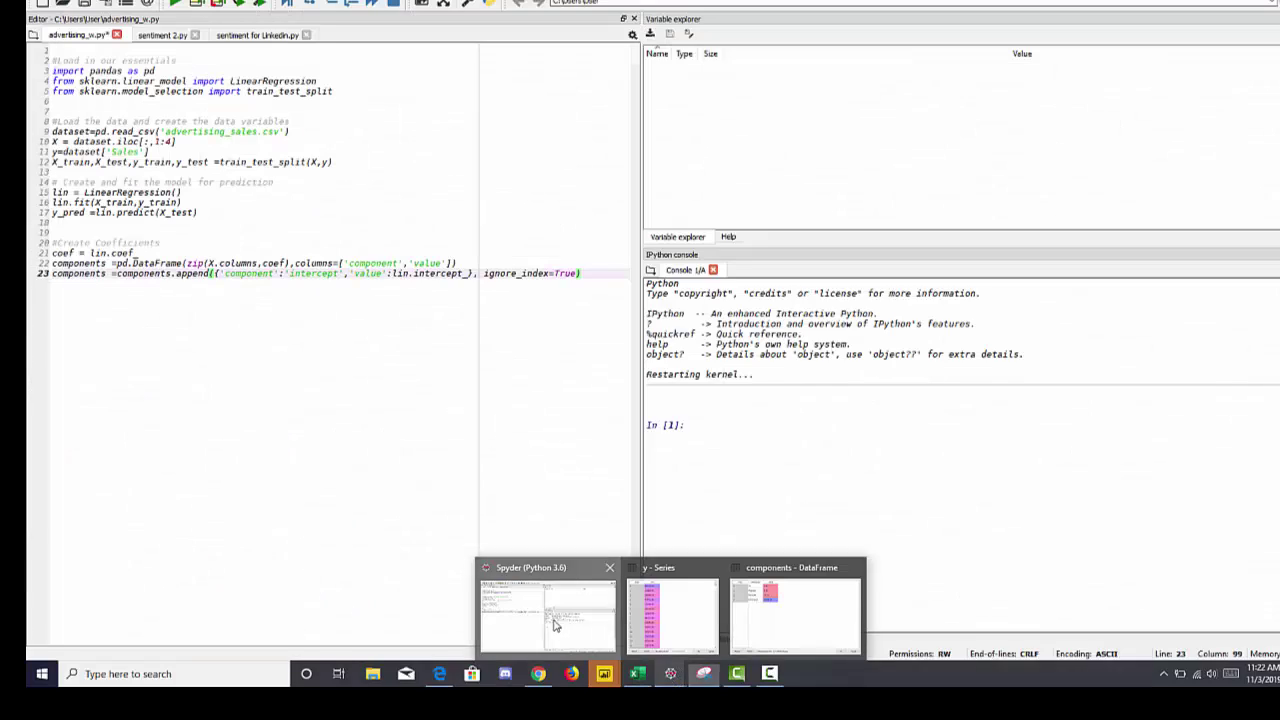
left_click(441, 232)
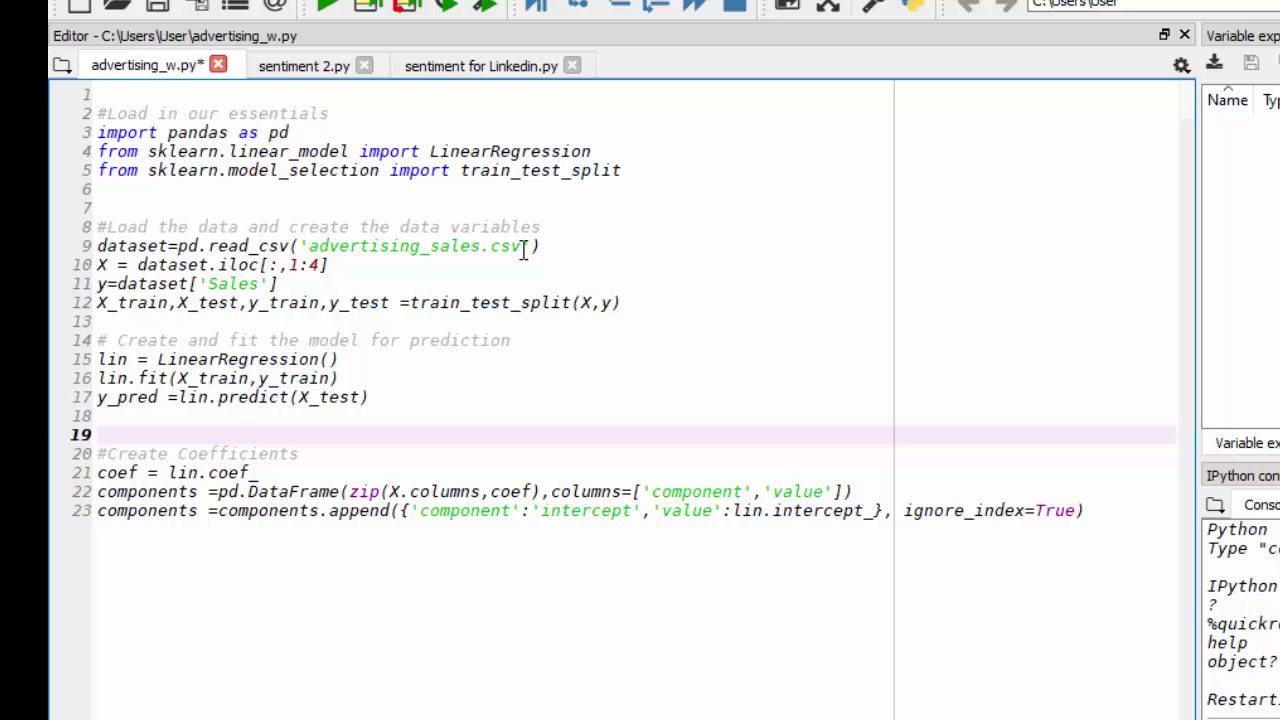
key("ctrl+z")
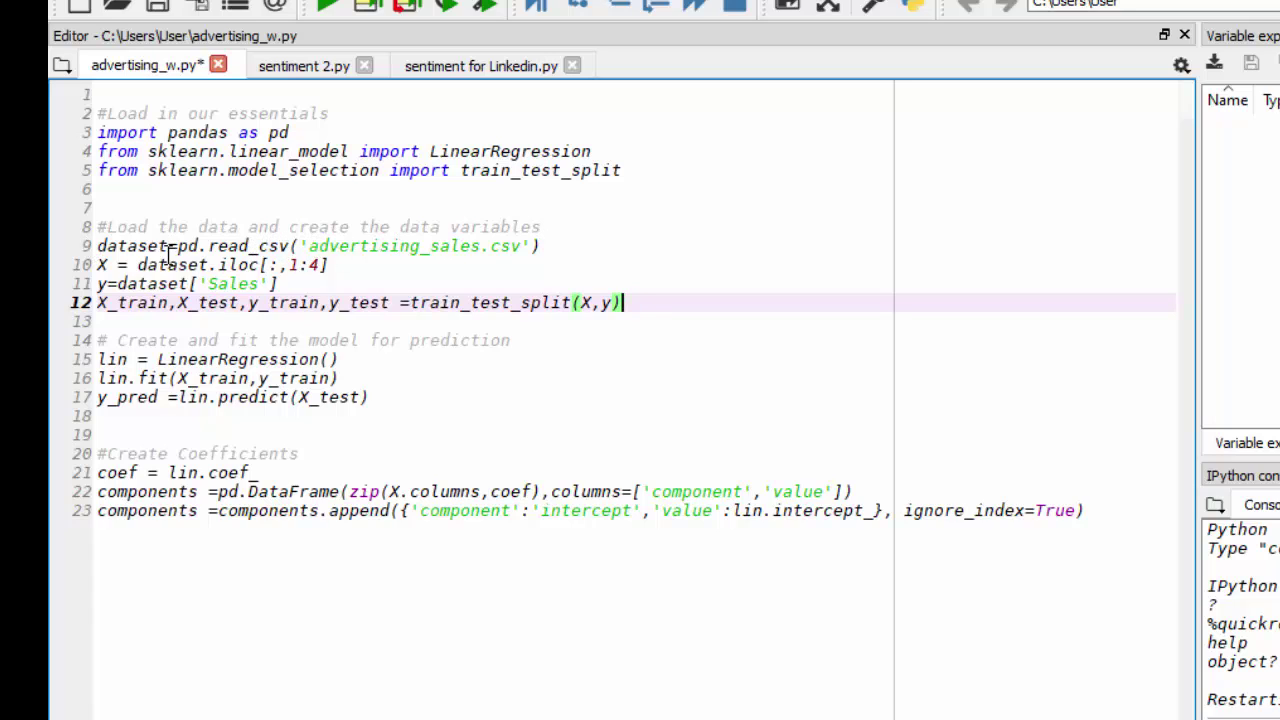
Run script lines 1–9 to import the libraries and load advertising_sales.csv.
left_click_drag(566, 245, 94, 91)
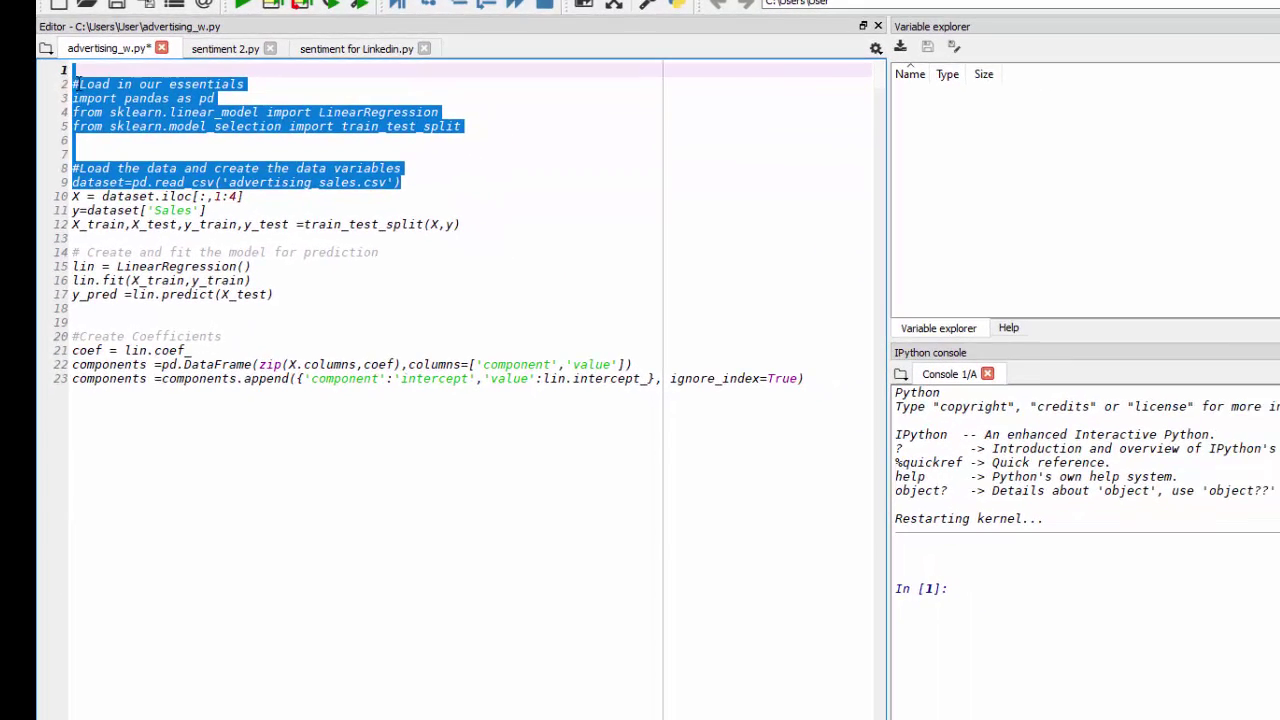
right_click(119, 124)
left_click(160, 147)
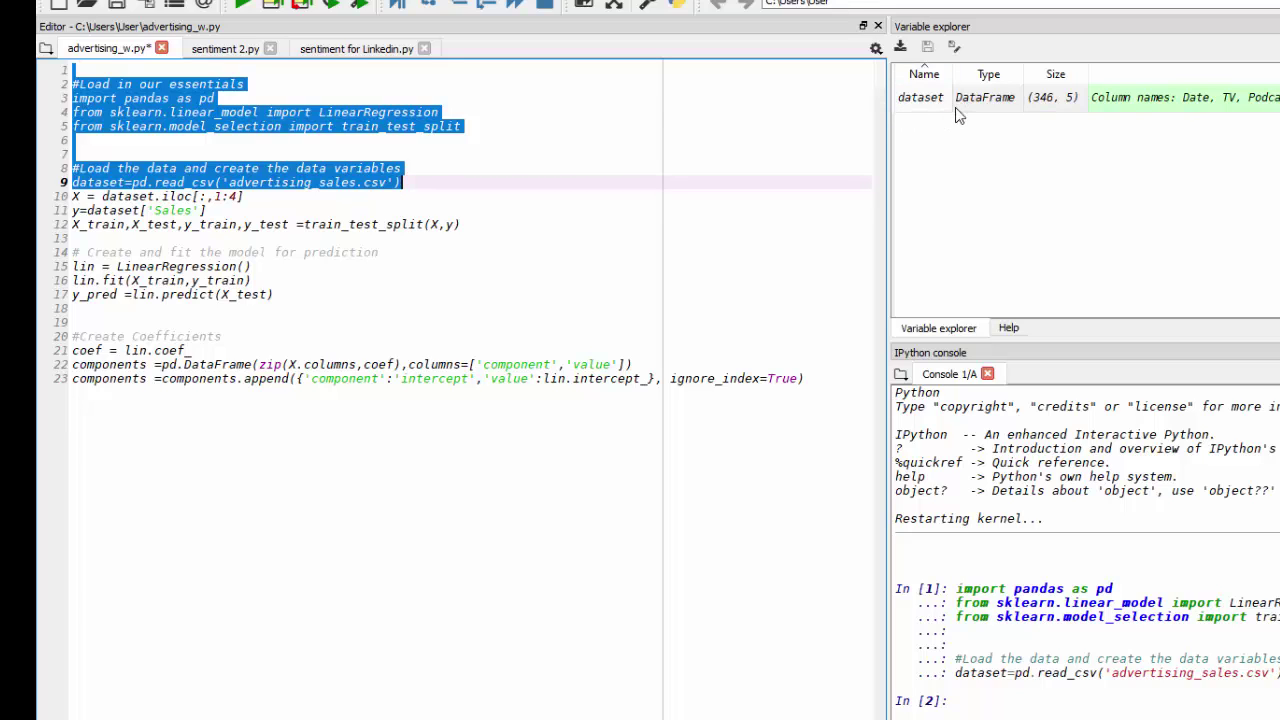
Inspect the 346×5 dataset DataFrame, widening the viewer to show the Sales column.
double_click(1050, 99)
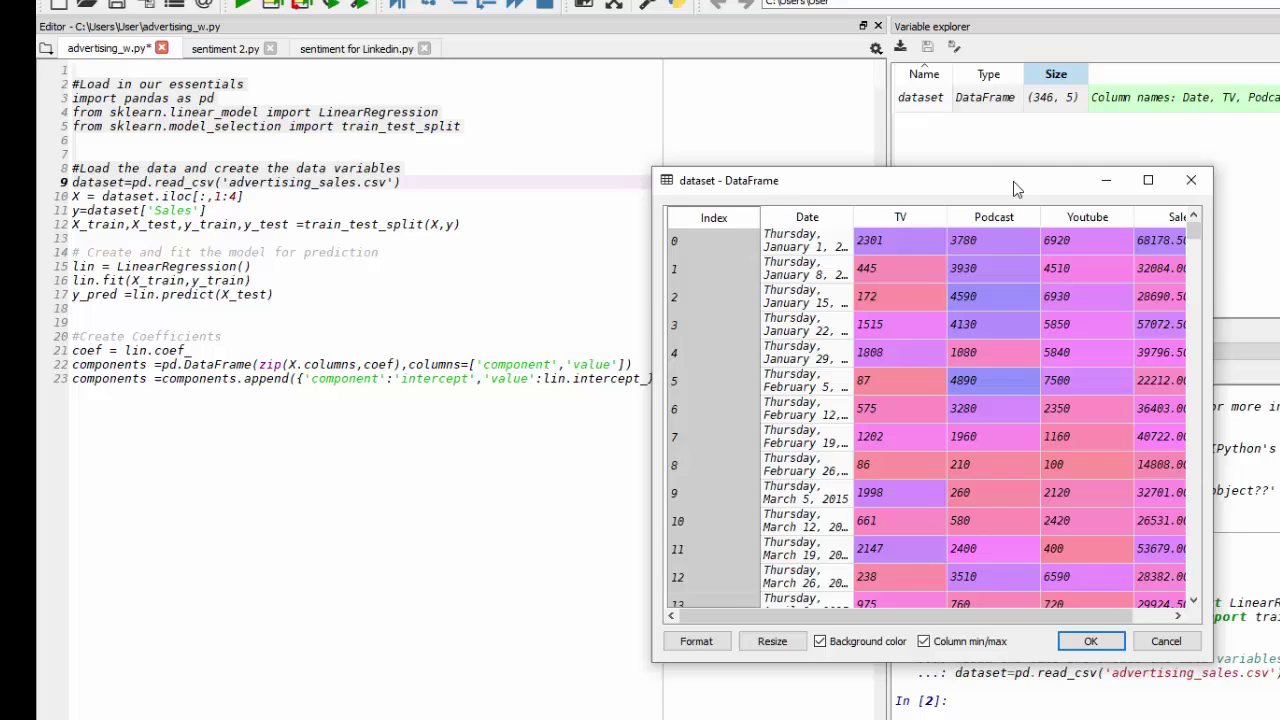
left_click_drag(1013, 188, 744, 99)
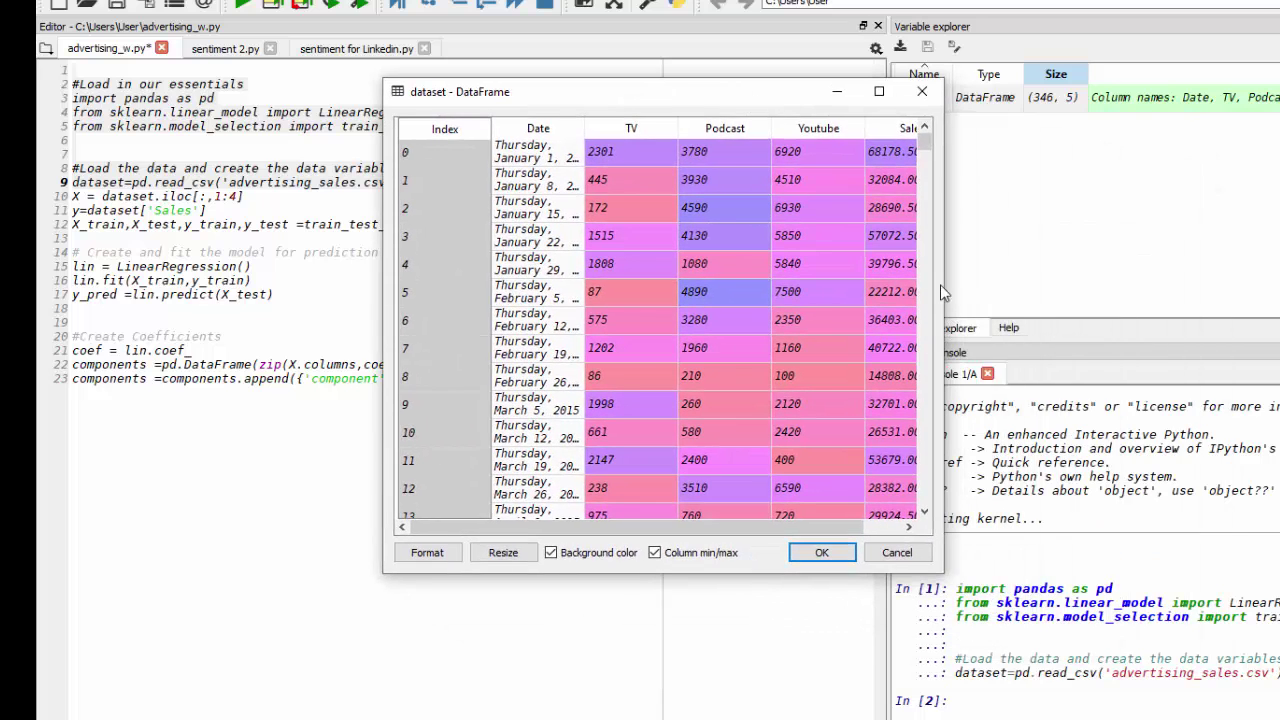
left_click_drag(942, 292, 1279, 292)
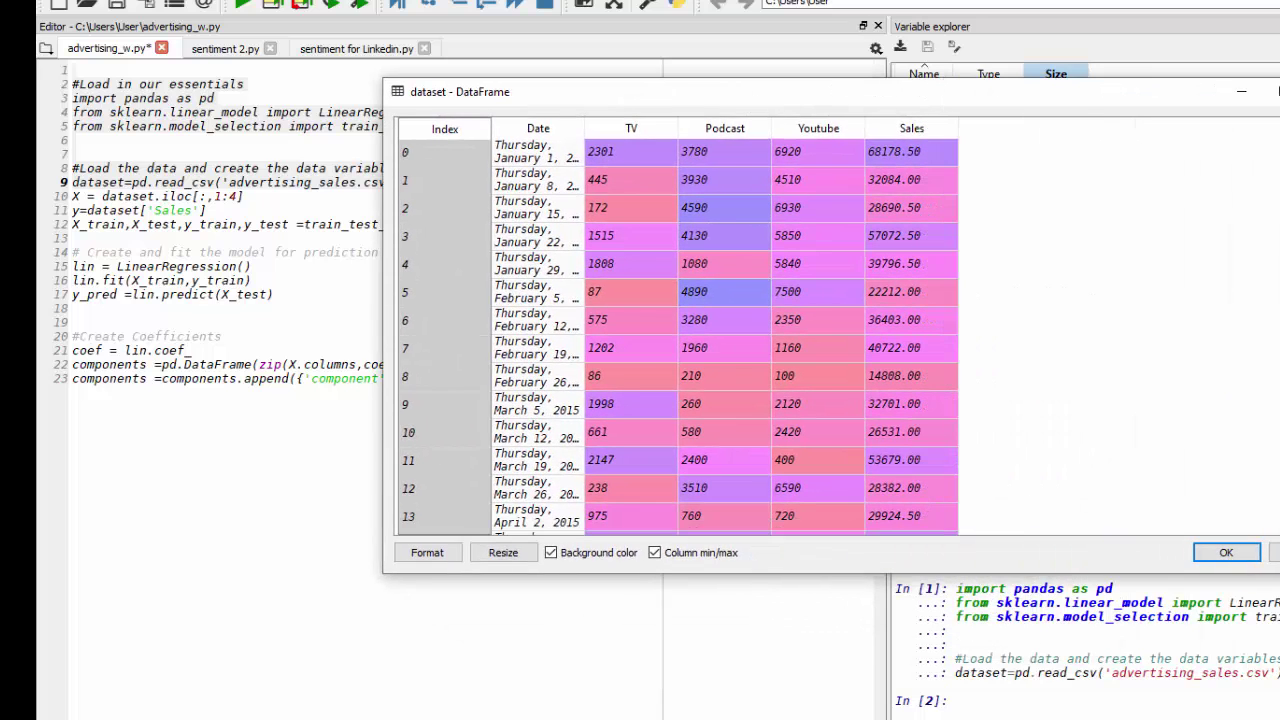
key("Escape")
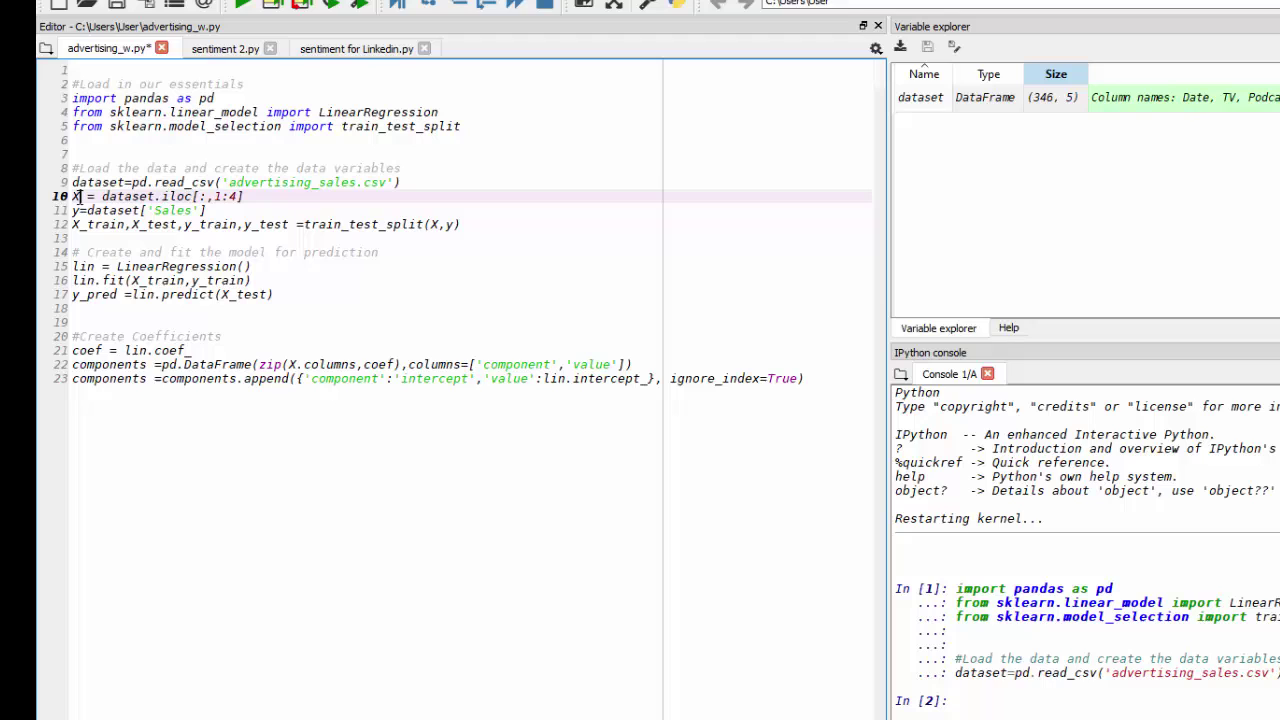
Run lines 10–11 to define X and y.
left_click_drag(72, 196, 216, 213)
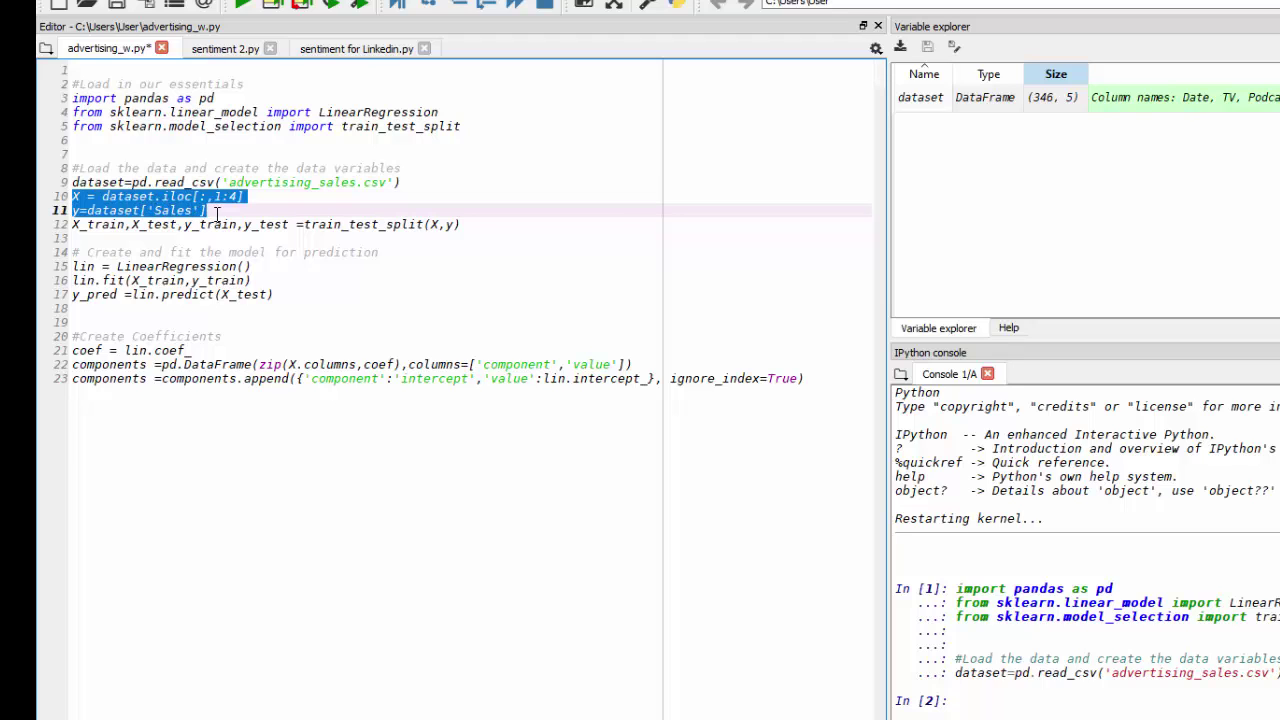
right_click(205, 212)
left_click(330, 265)
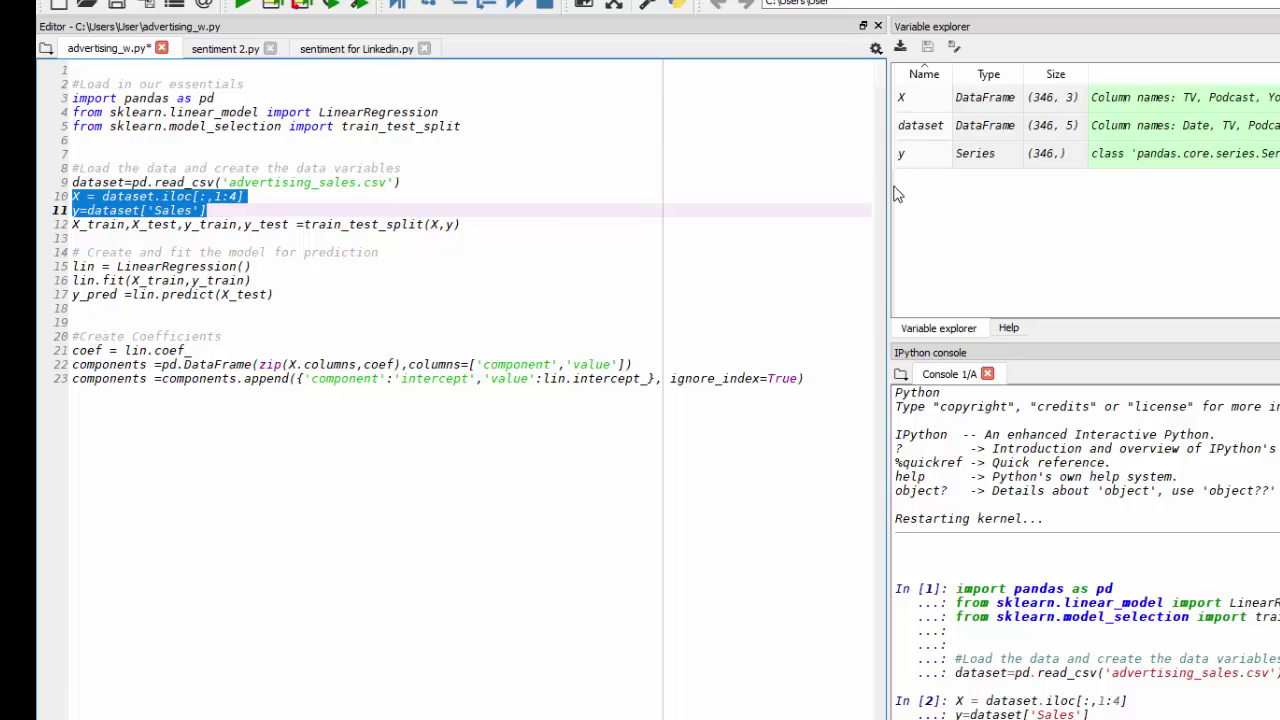
left_click(571, 211)
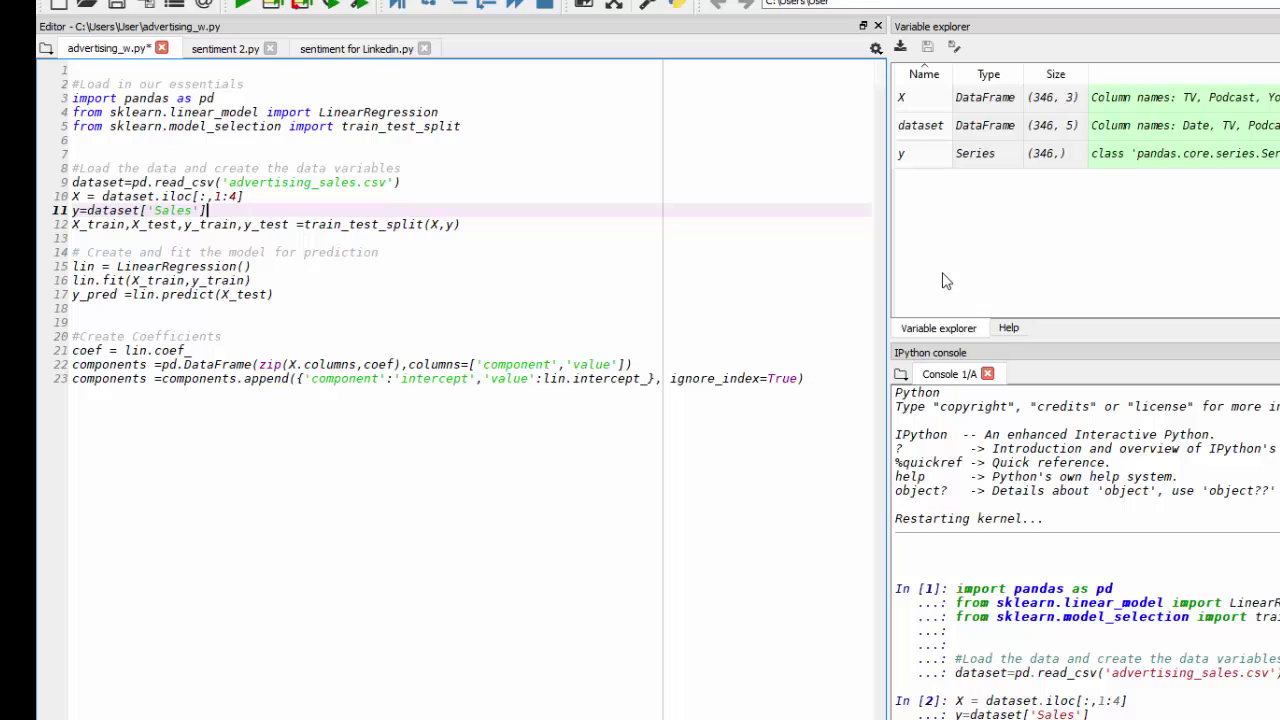
Run the train_test_split line to create 259-row training and 87-row test sets.
left_click(463, 224)
left_click_drag(476, 224, 73, 224)
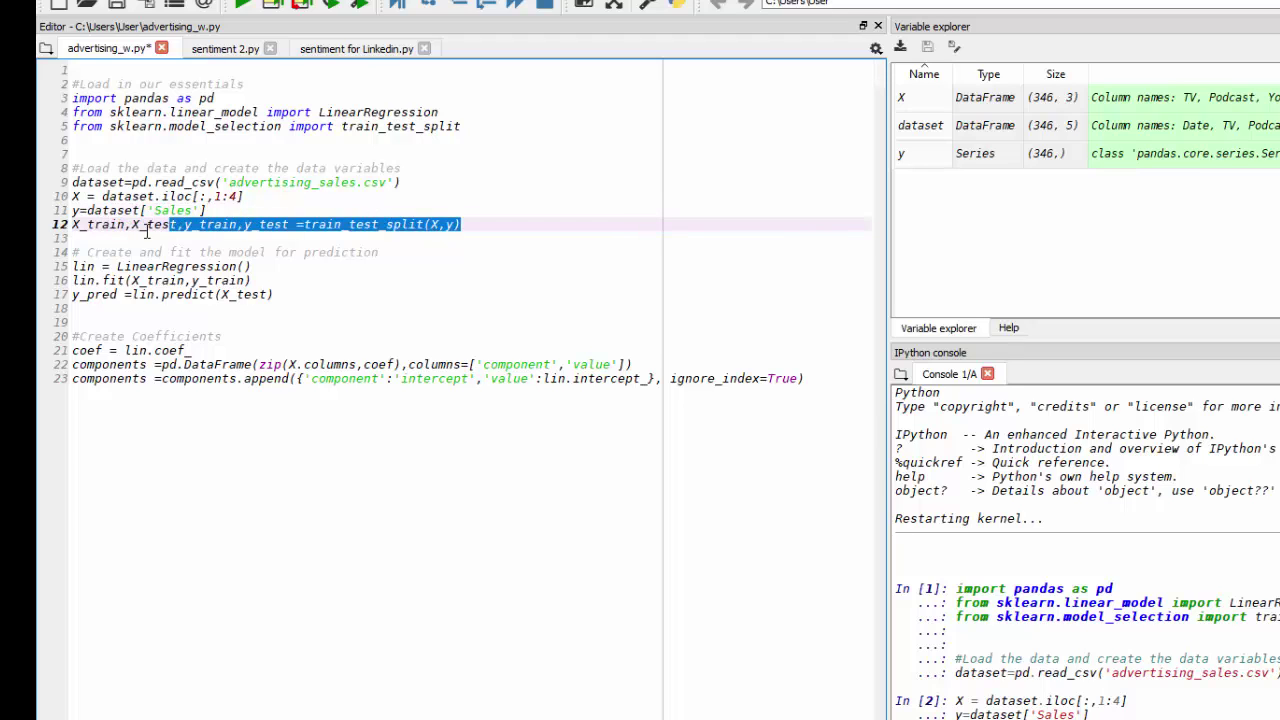
right_click(88, 224)
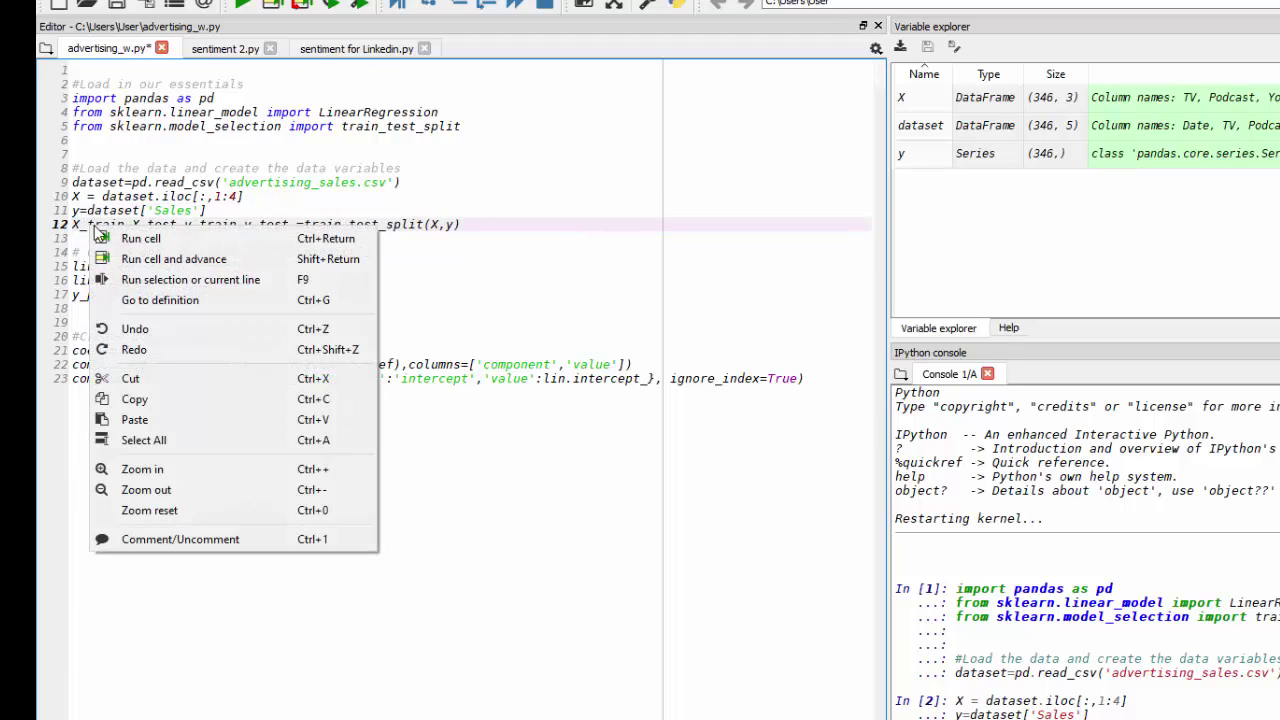
left_click(160, 277)
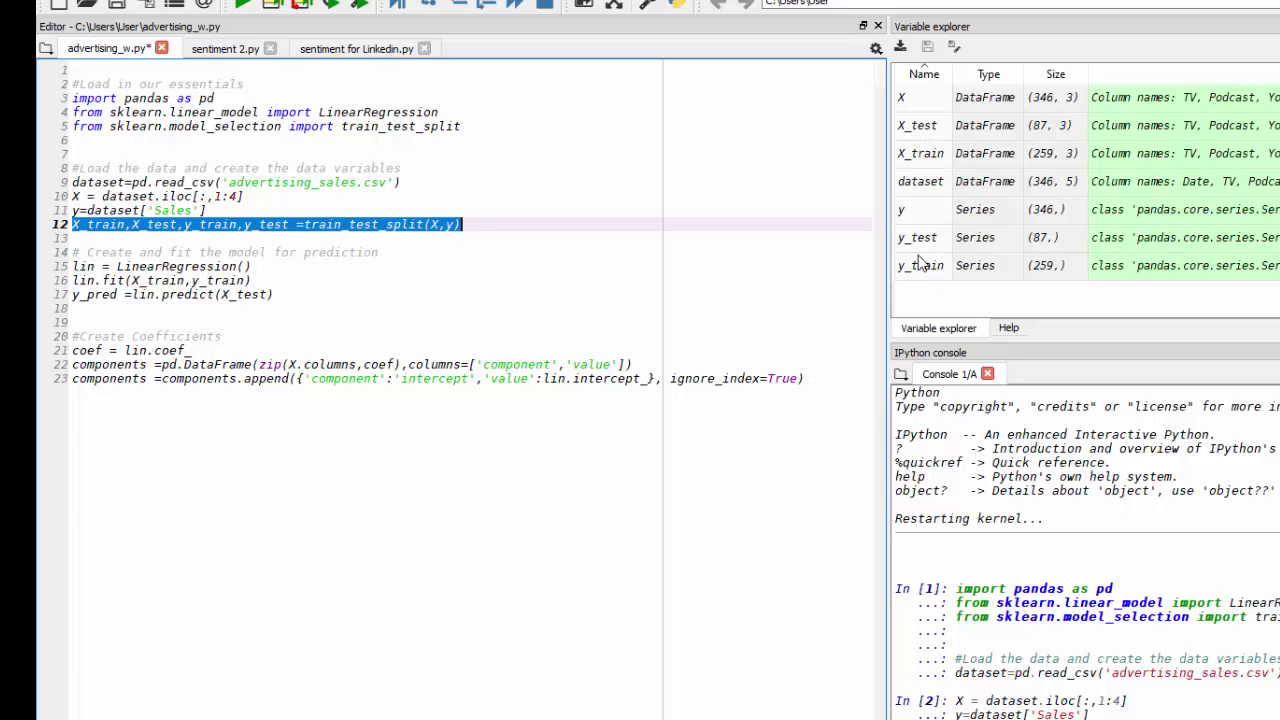
left_click(491, 309)
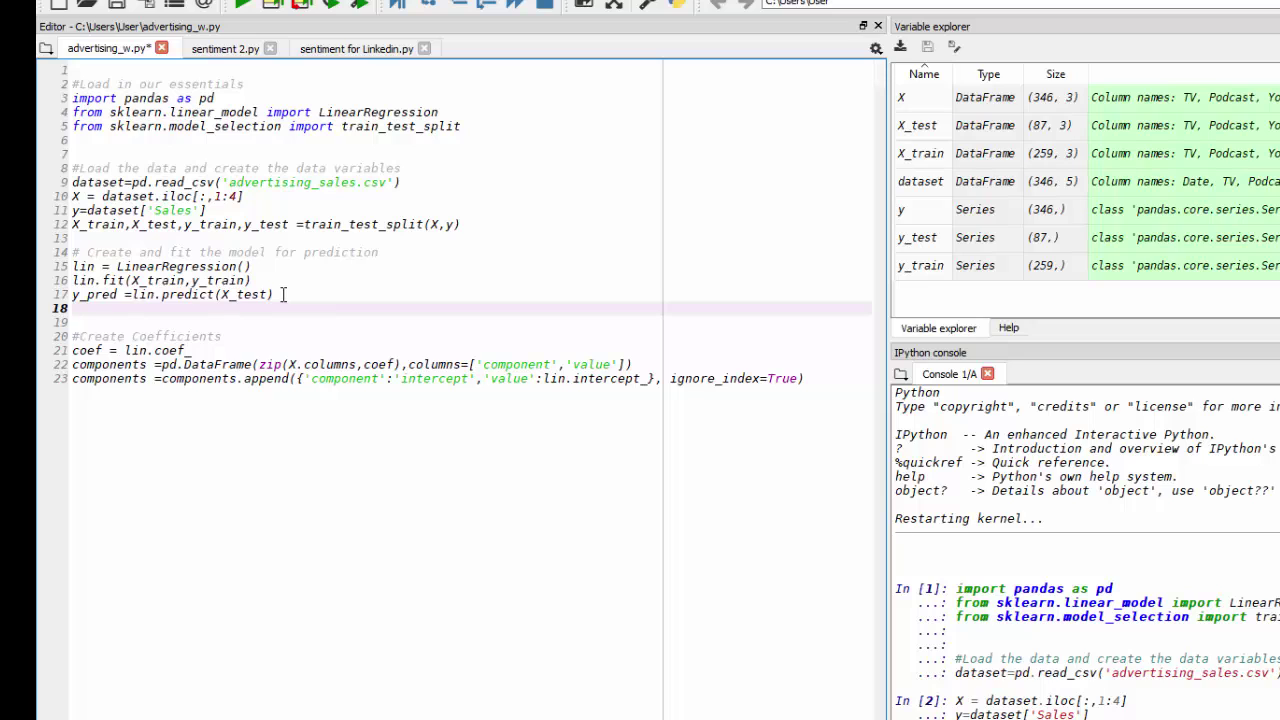
Run lines 14–17 to fit the LinearRegression model and predict on X_test.
left_click_drag(284, 294, 66, 252)
right_click(94, 256)
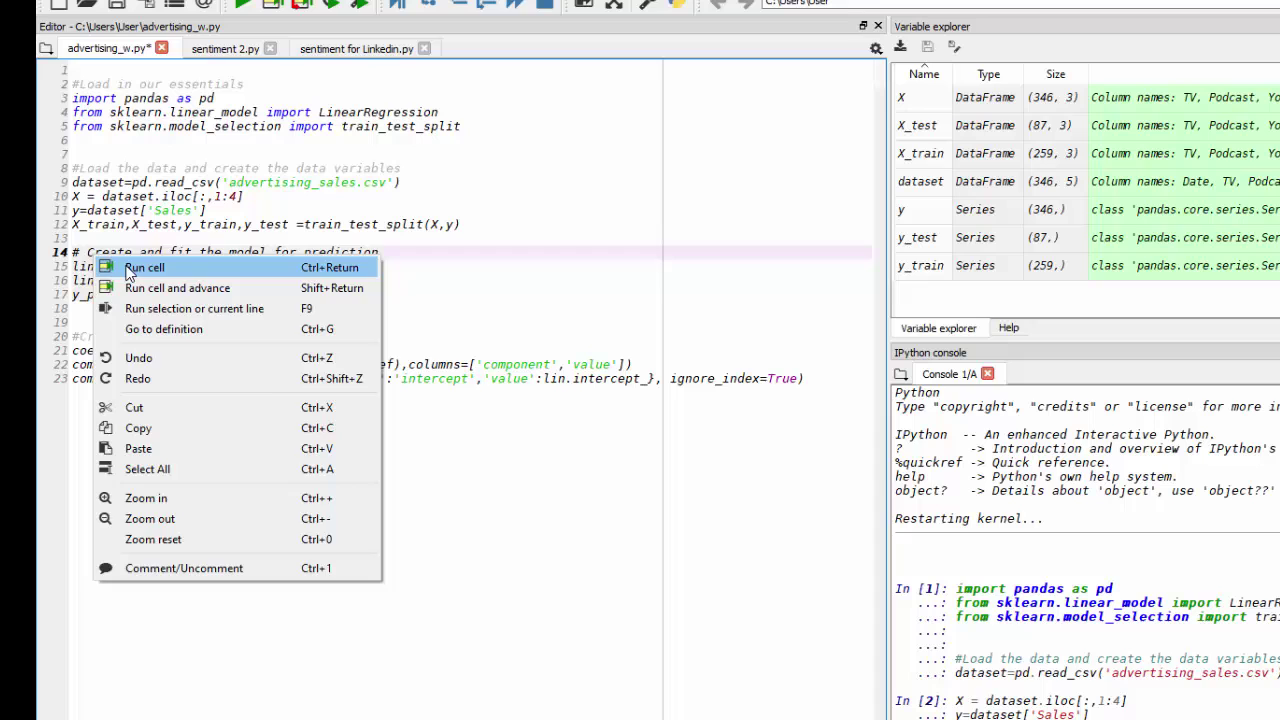
left_click(140, 268)
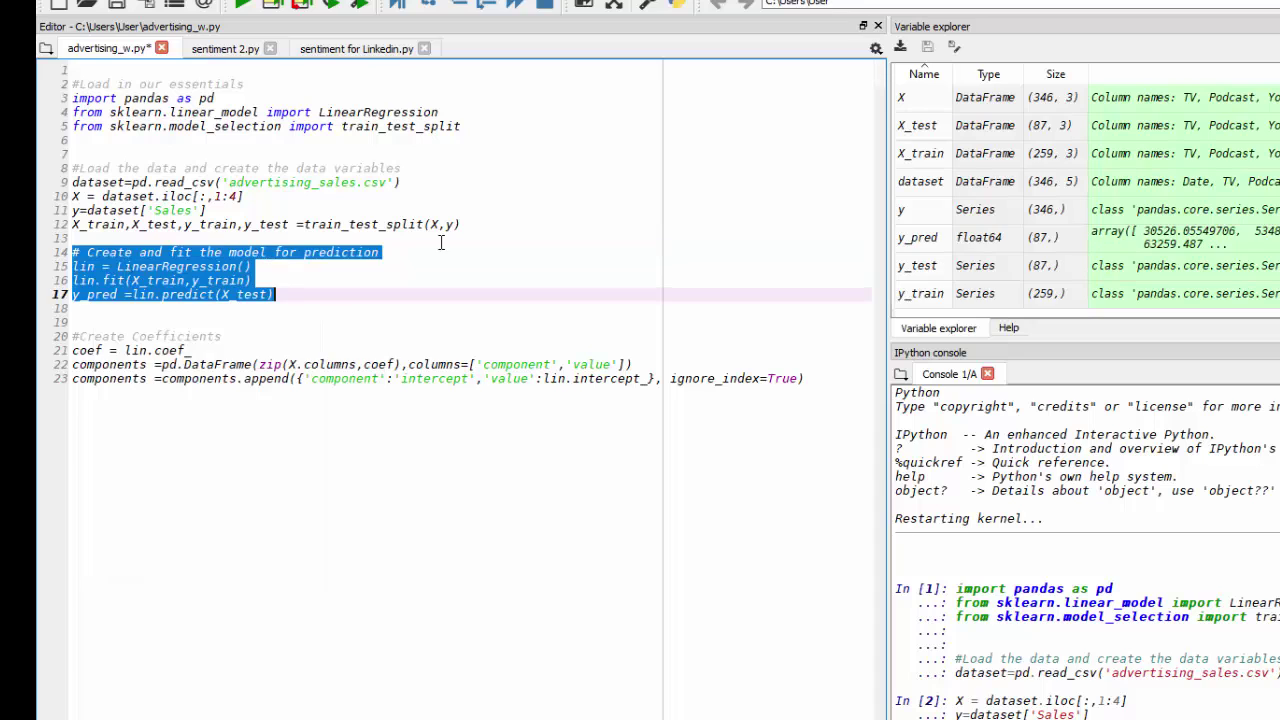
Inspect the 87 predicted values in the y_pred array.
double_click(913, 240)
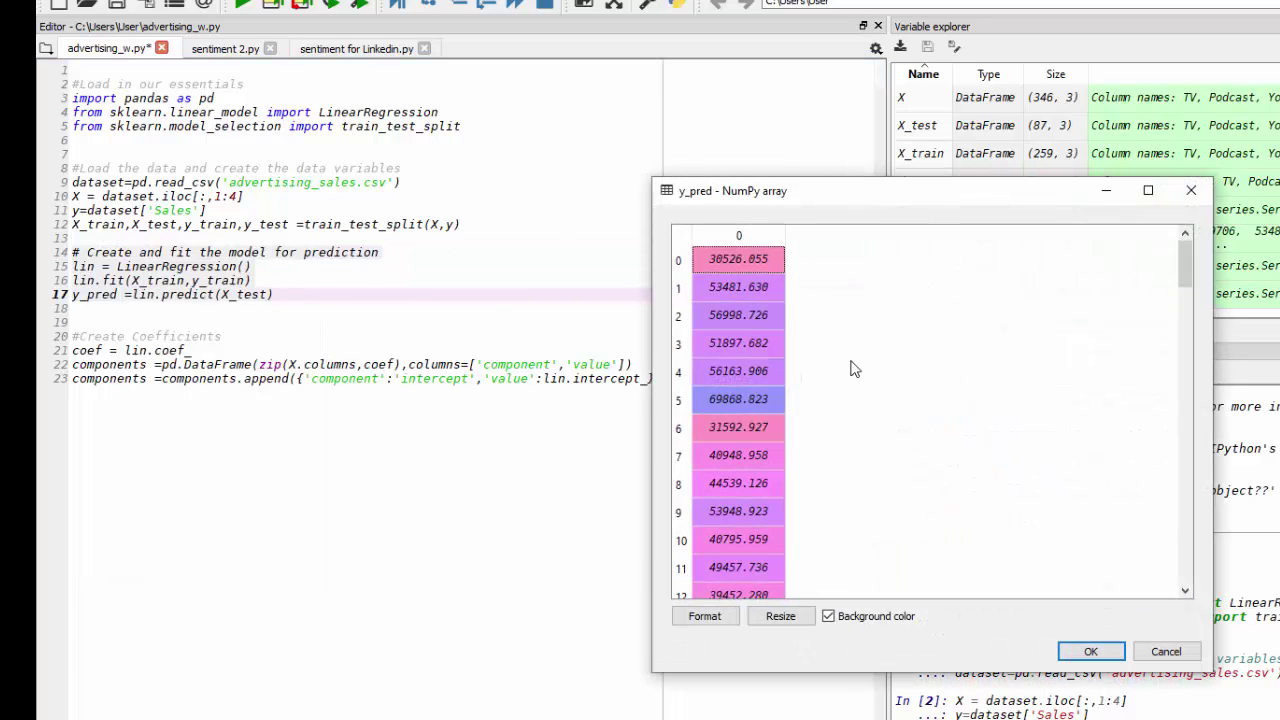
scroll(752, 332, "down", 13)
scroll(772, 337, "down", 12)
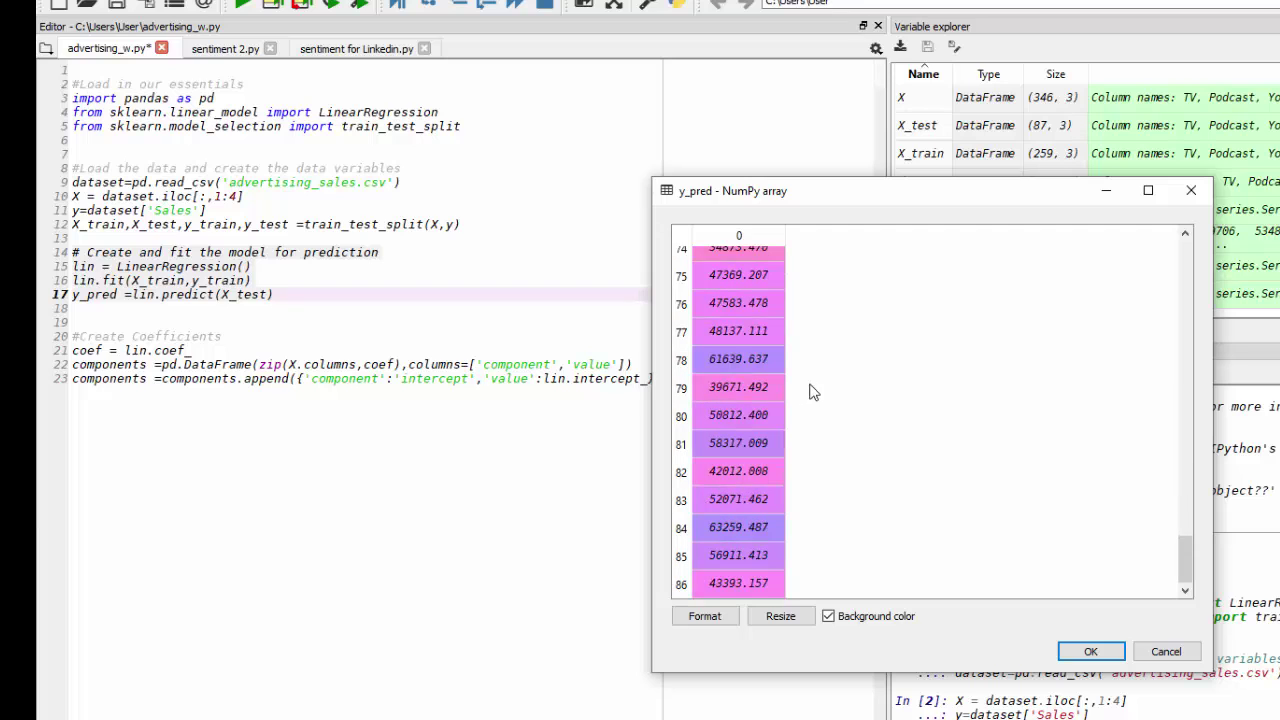
left_click(1191, 191)
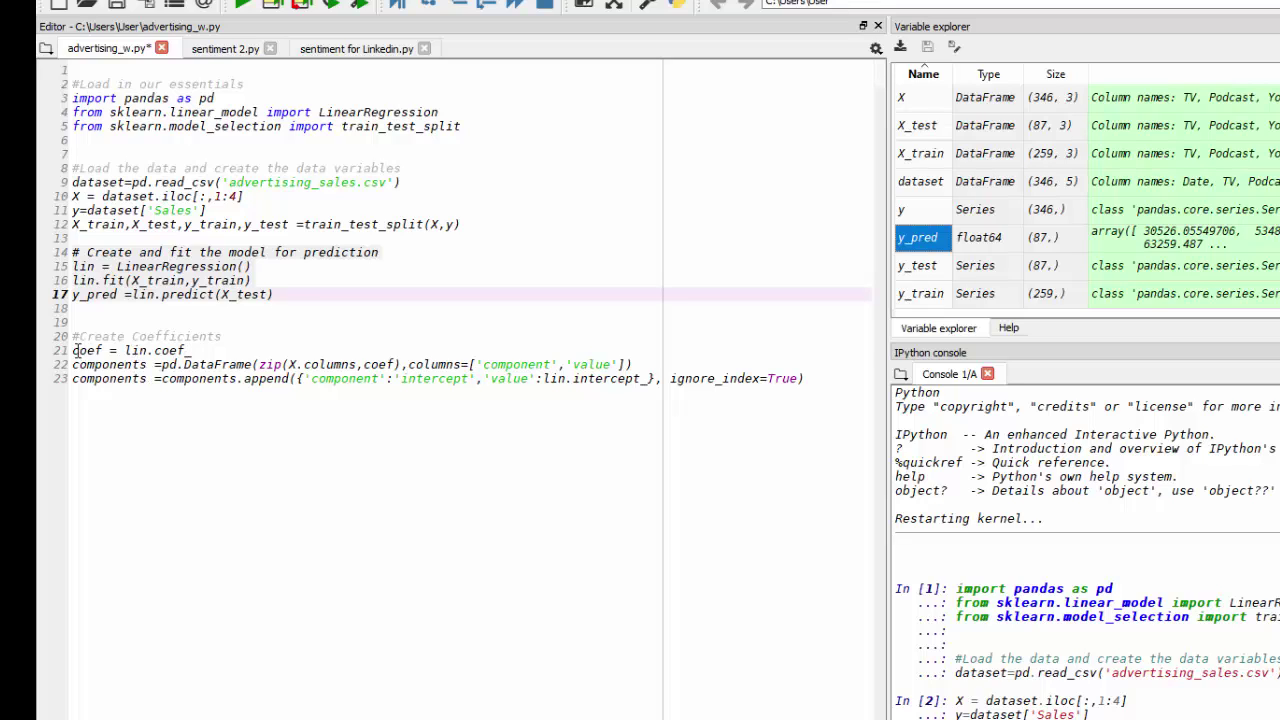
Run line 21 to store the model's coefficients in coef.
left_click_drag(73, 350, 193, 349)
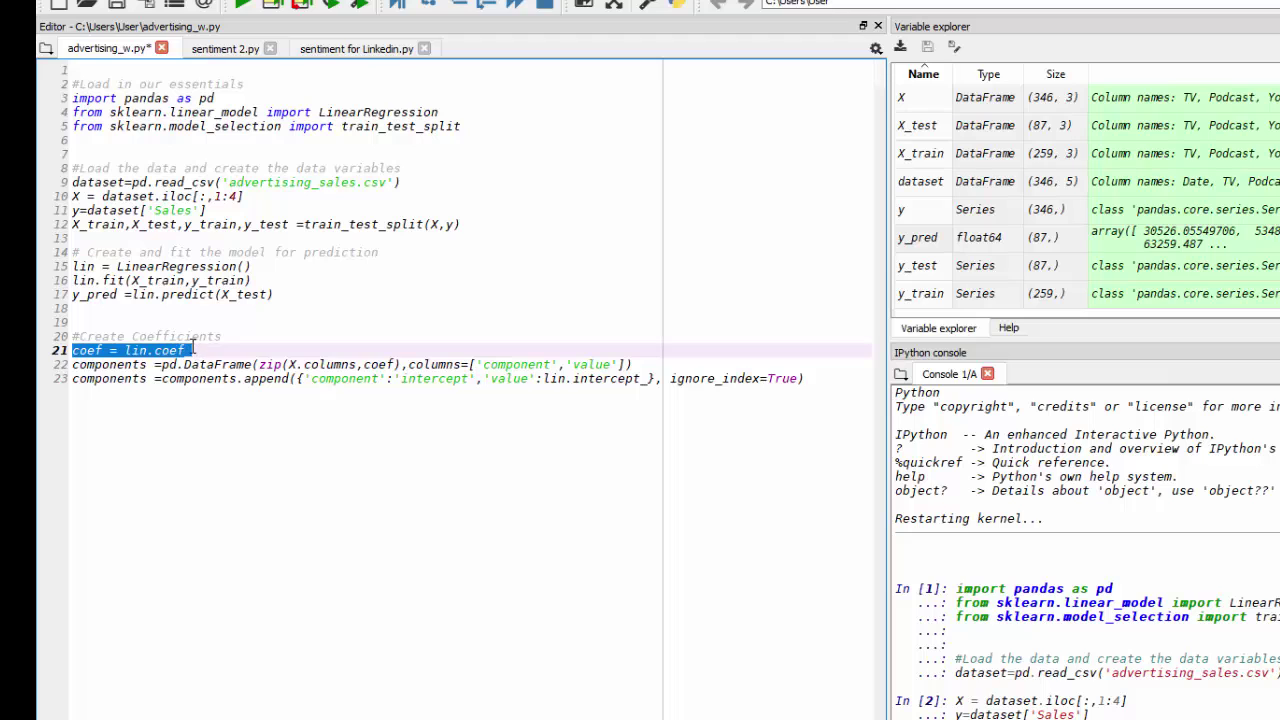
right_click(193, 350)
left_click(264, 358)
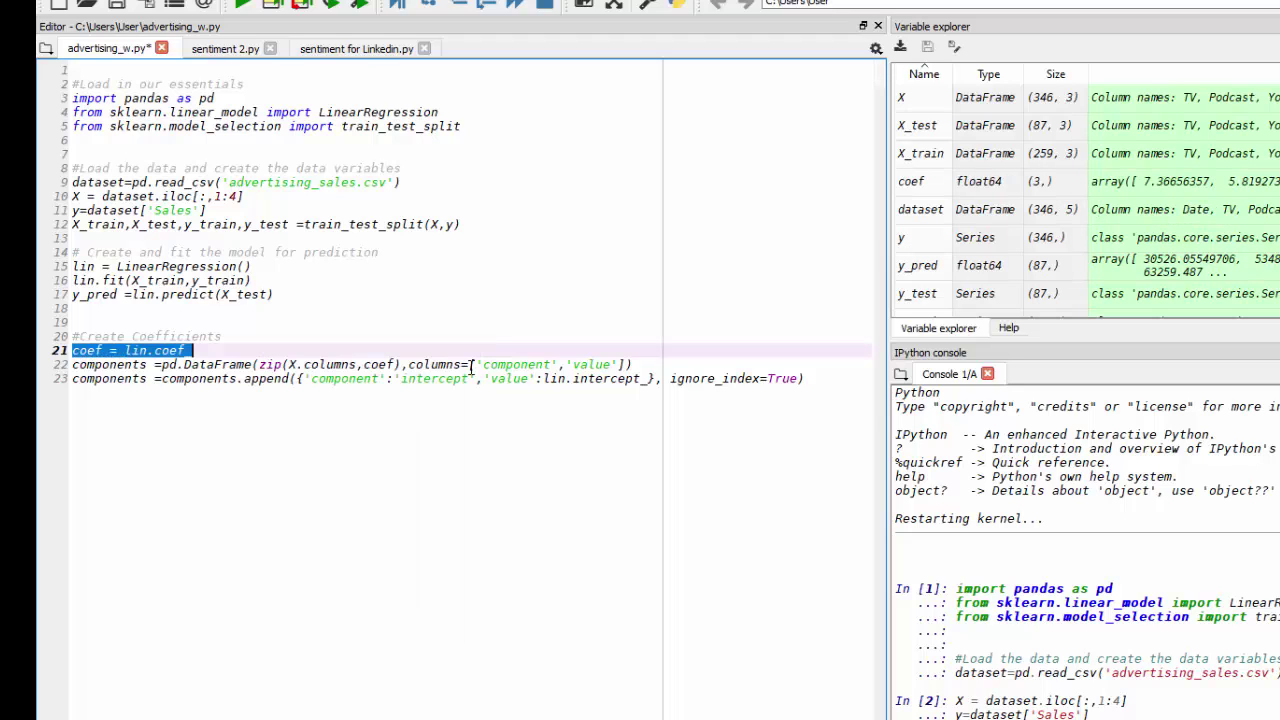
Check the coef array values: 7.367, 5.819 and 0.083.
double_click(922, 183)
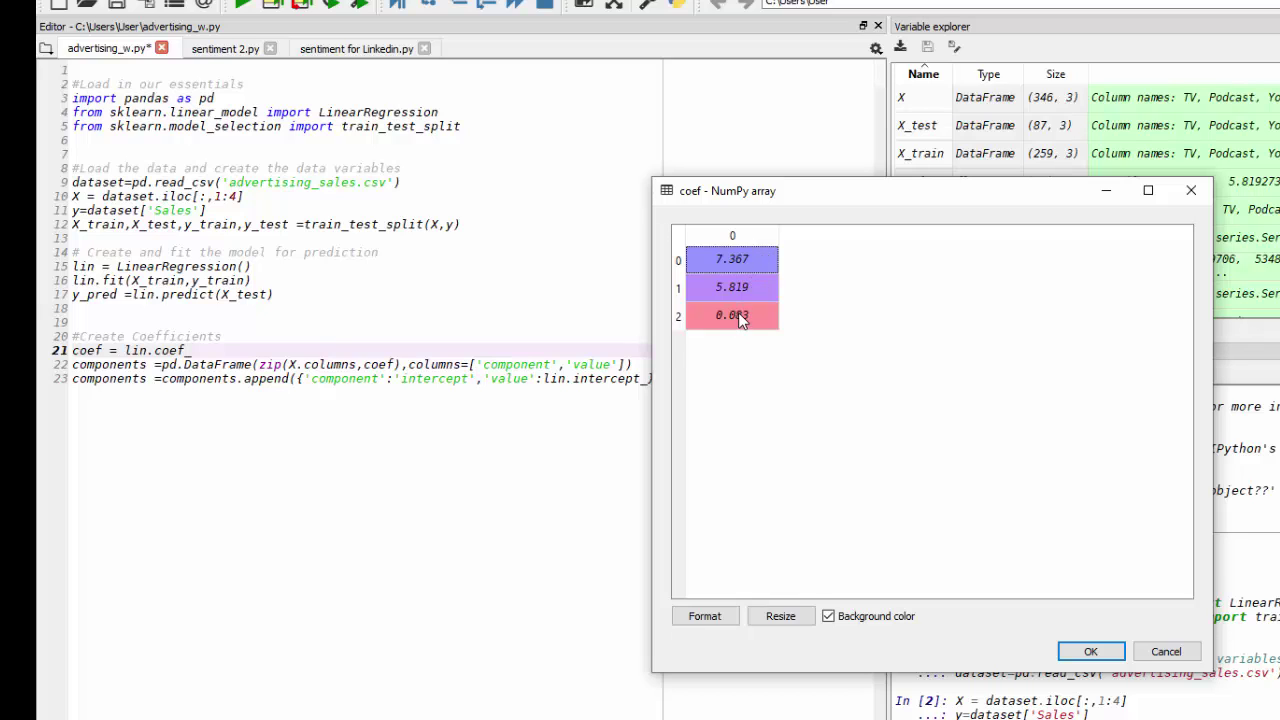
left_click(626, 378)
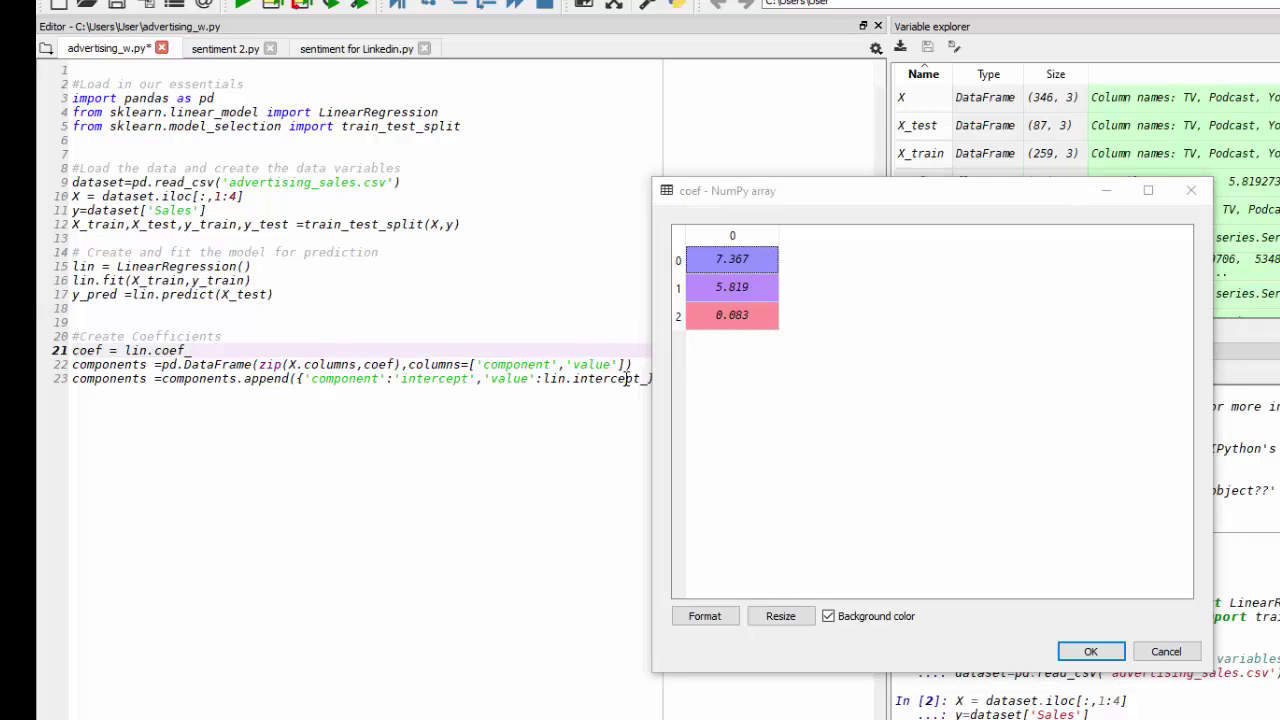
left_click(1123, 196)
left_click_drag(632, 364, 60, 365)
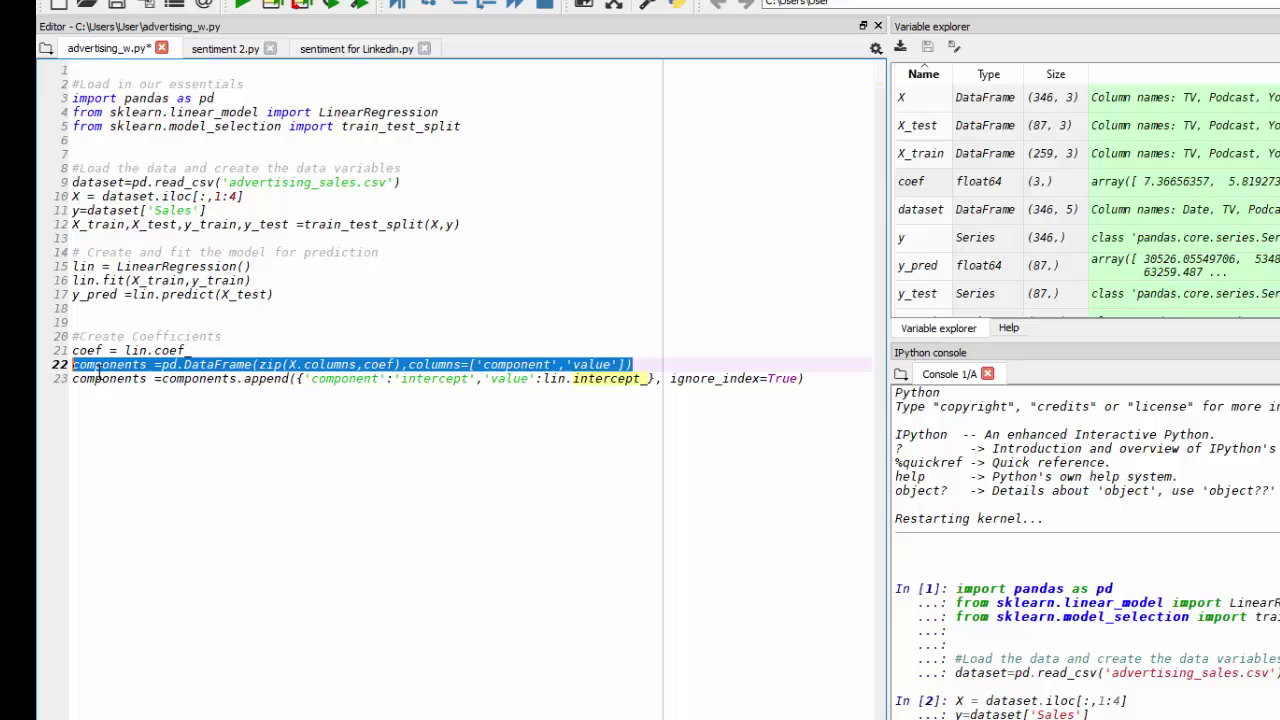
Run line 22 with F9 and view components: TV 7.37, Podcast 5.82, Youtube 0.08.
key("F9")
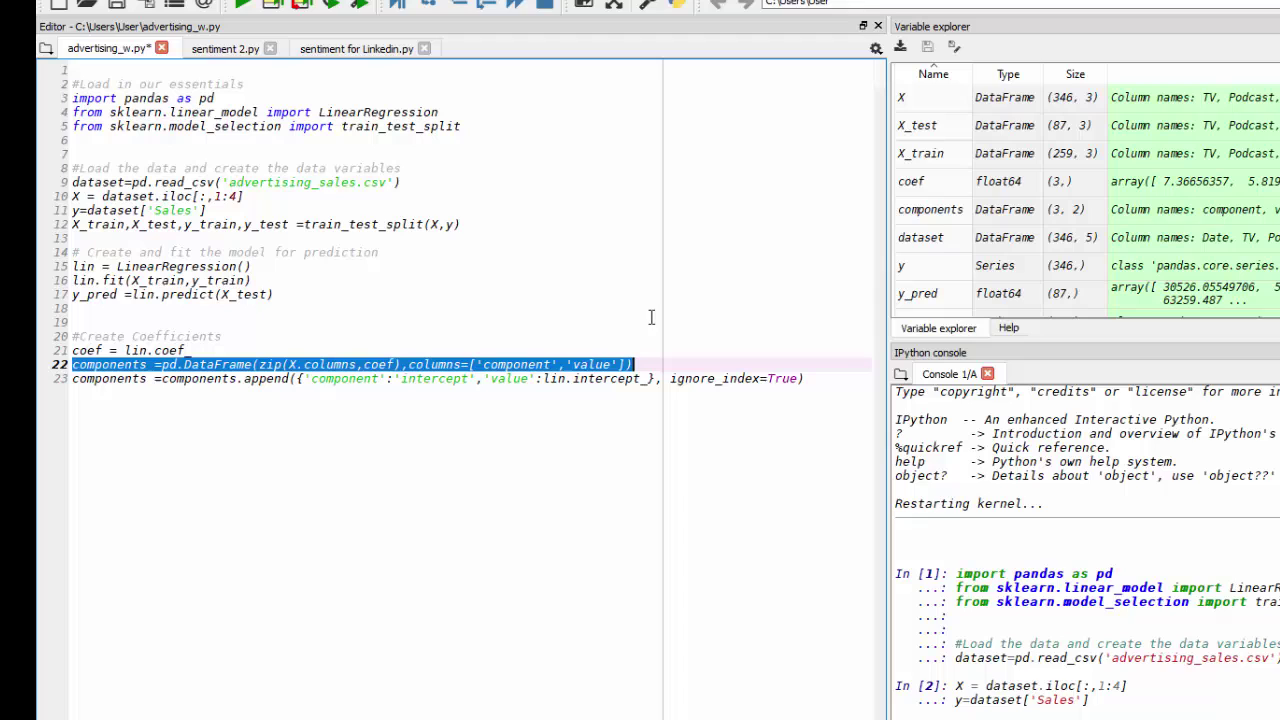
double_click(925, 210)
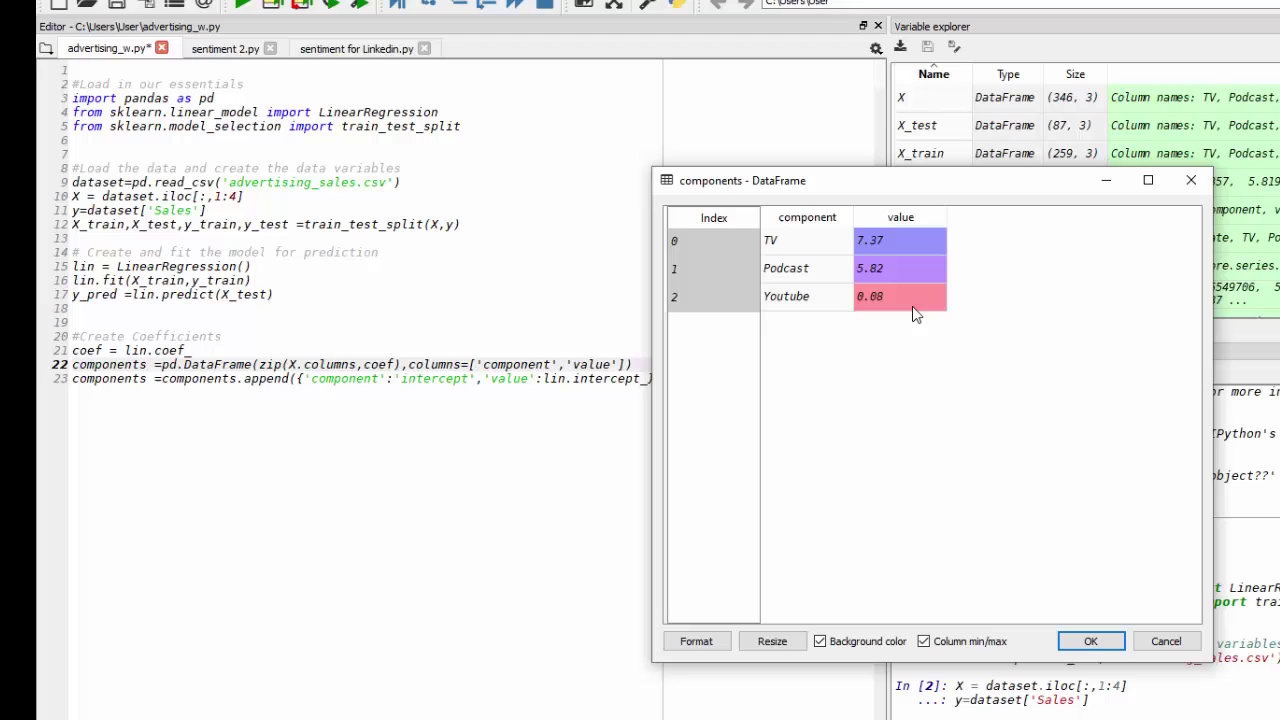
Recheck the components table before adding the intercept.
key("Escape")
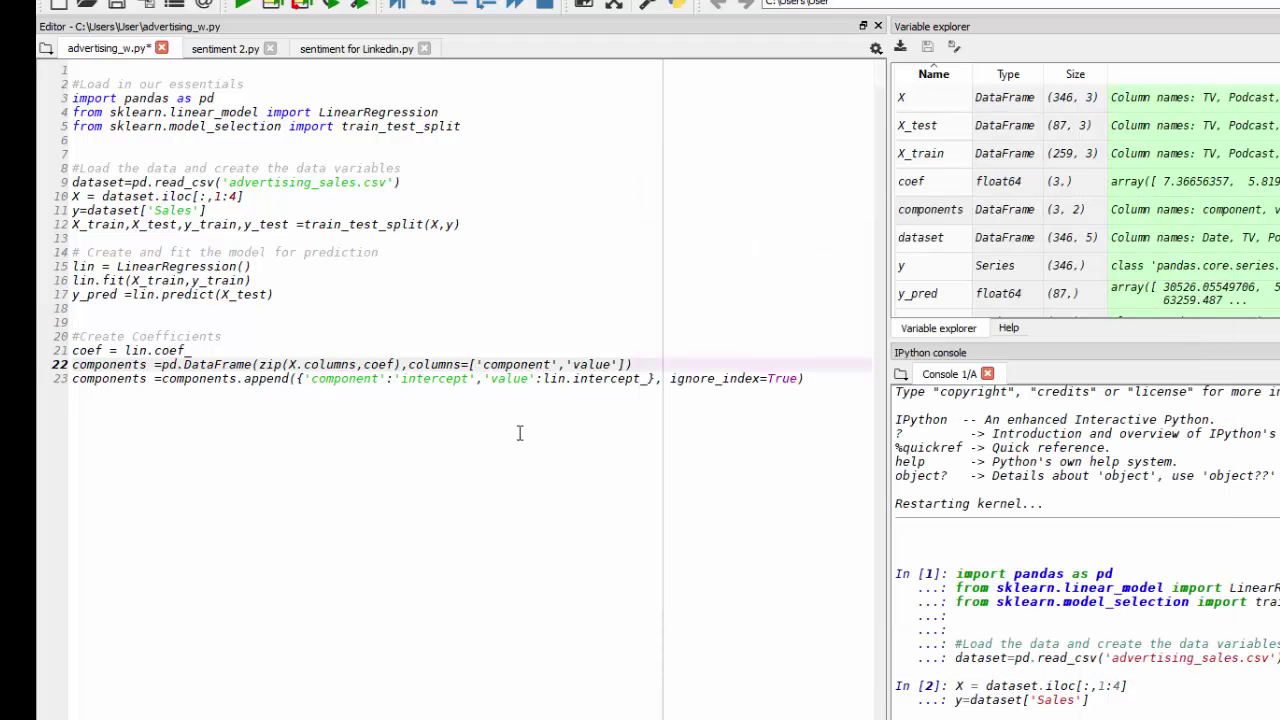
key("Down")
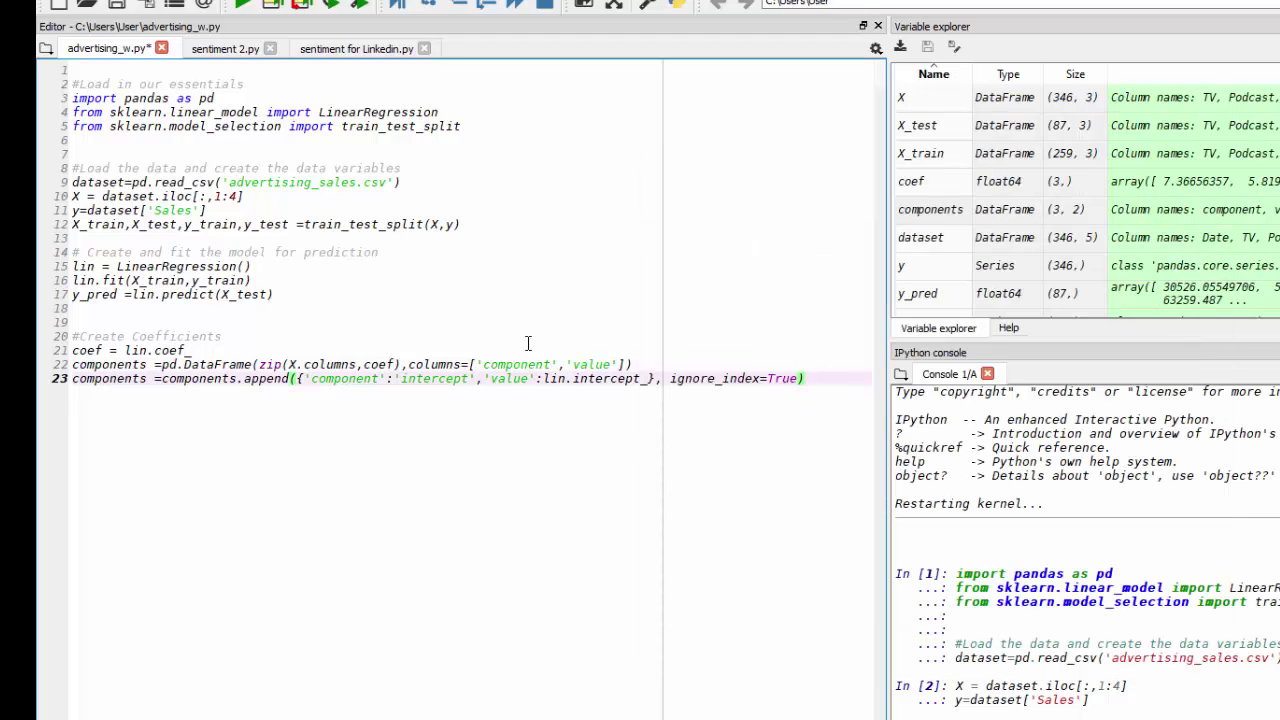
double_click(948, 212)
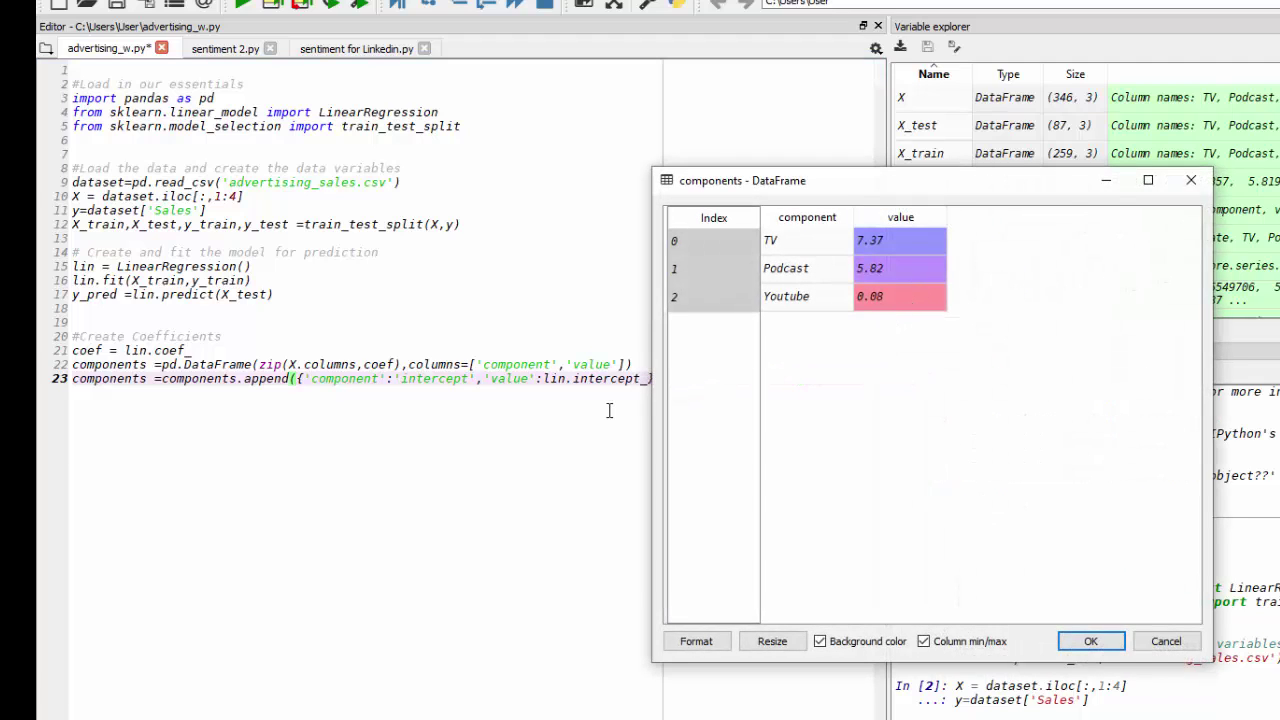
key("Escape")
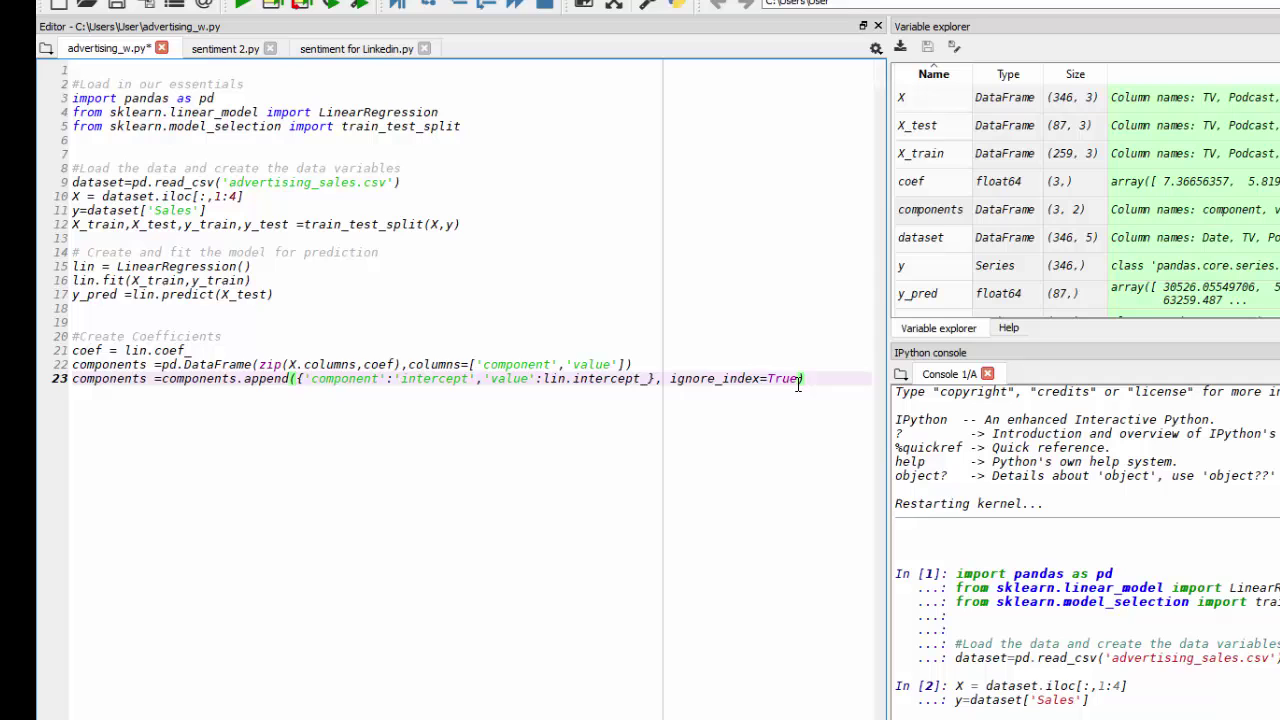
Run line 23 to append the 20668.19 intercept row and view the updated table.
left_click_drag(803, 378, 75, 378)
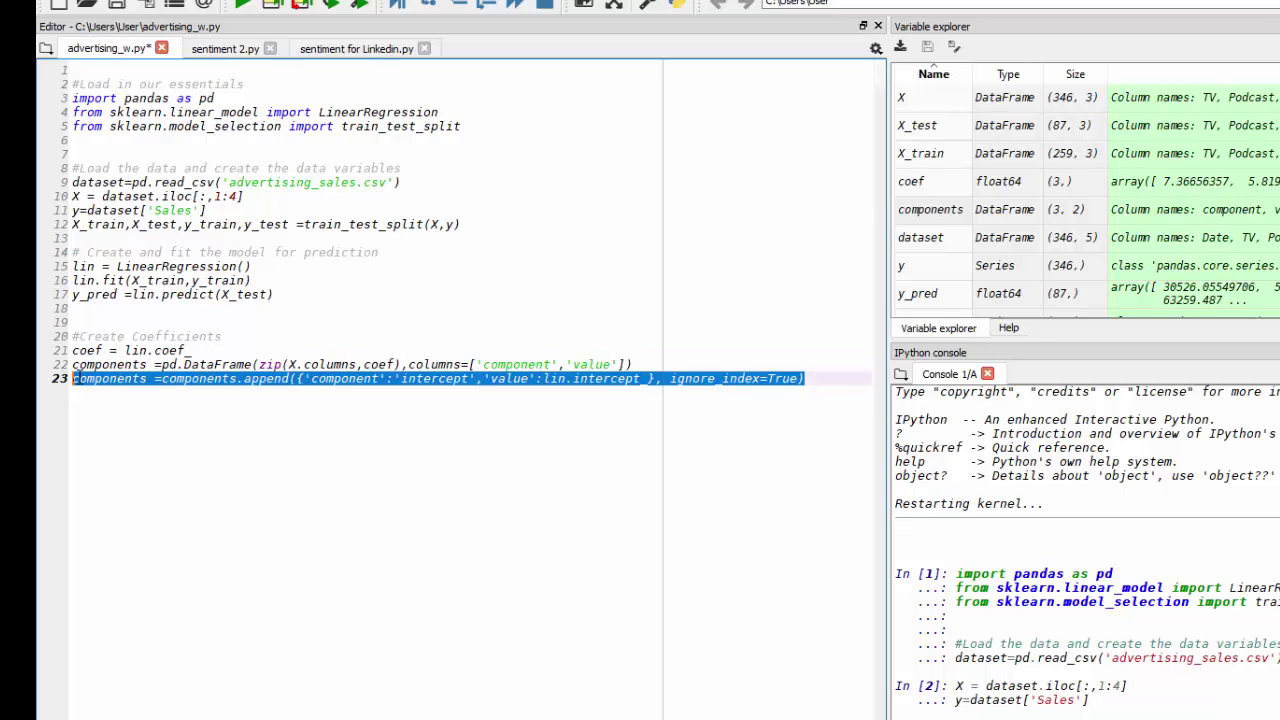
key("F9")
left_click(932, 210)
double_click(932, 210)
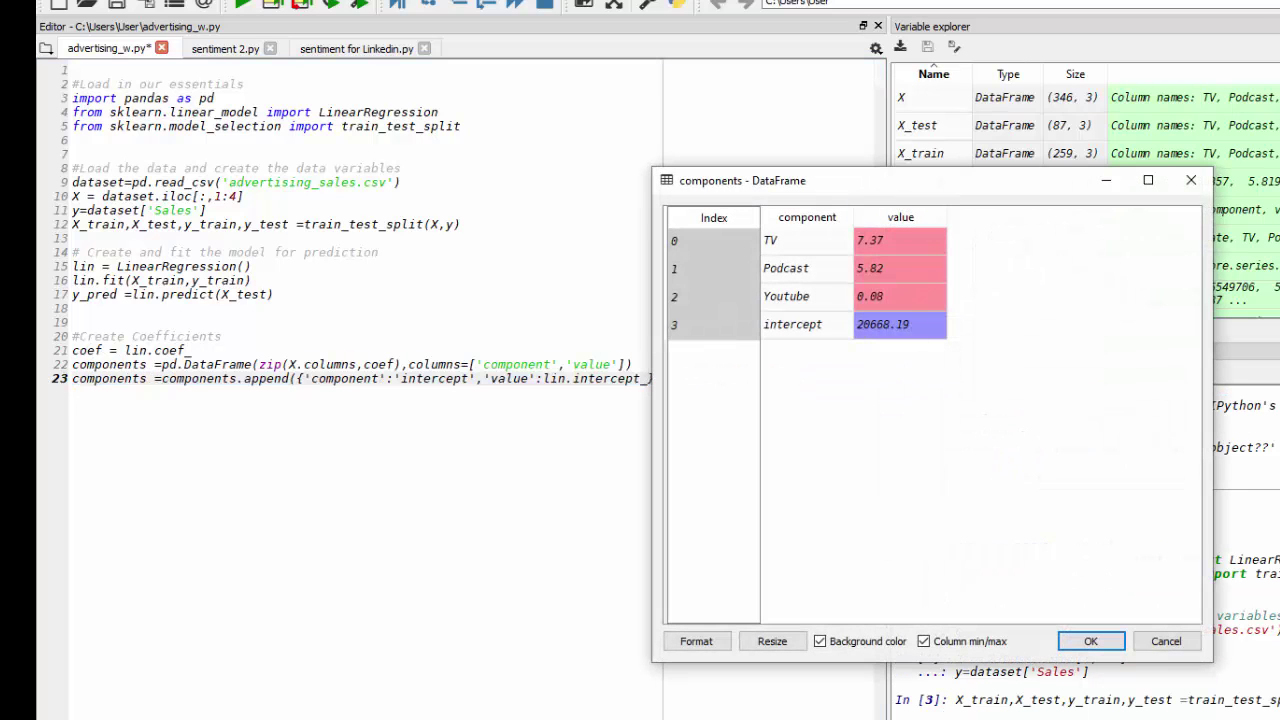
key("alt+Tab")
left_click_drag(1175, 165, 1279, 105)
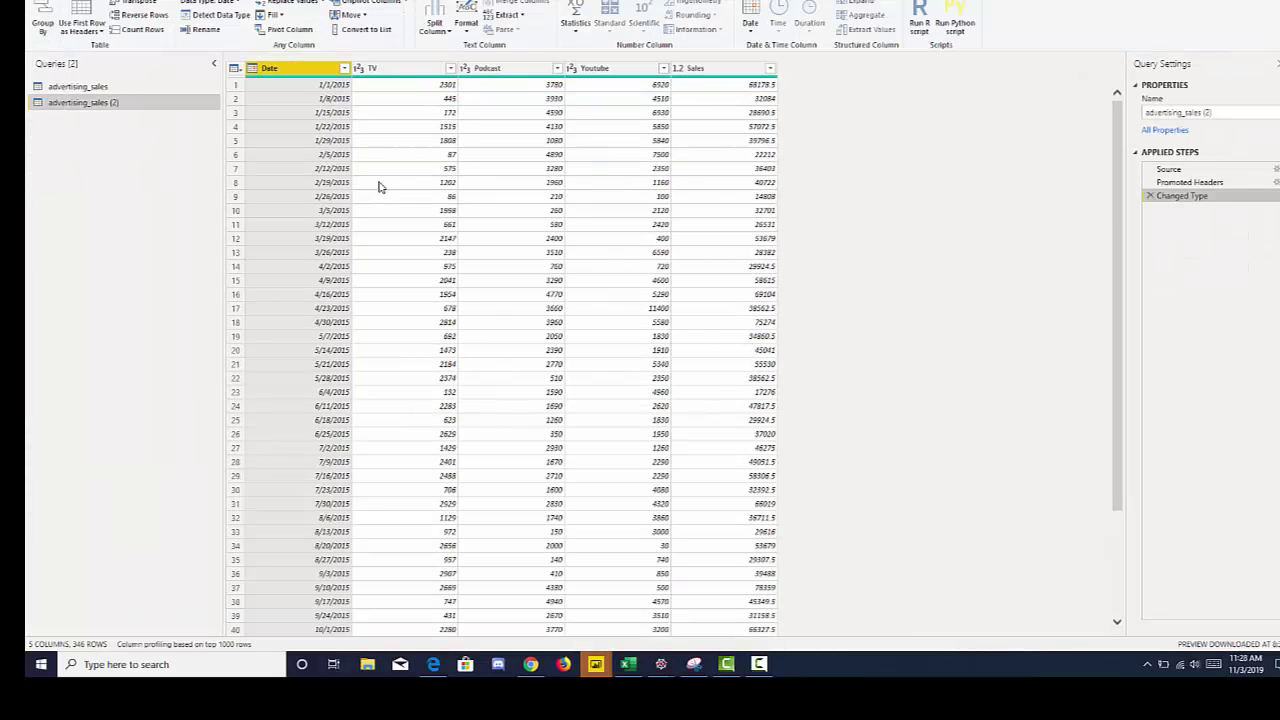
left_click(134, 88)
left_click(134, 104)
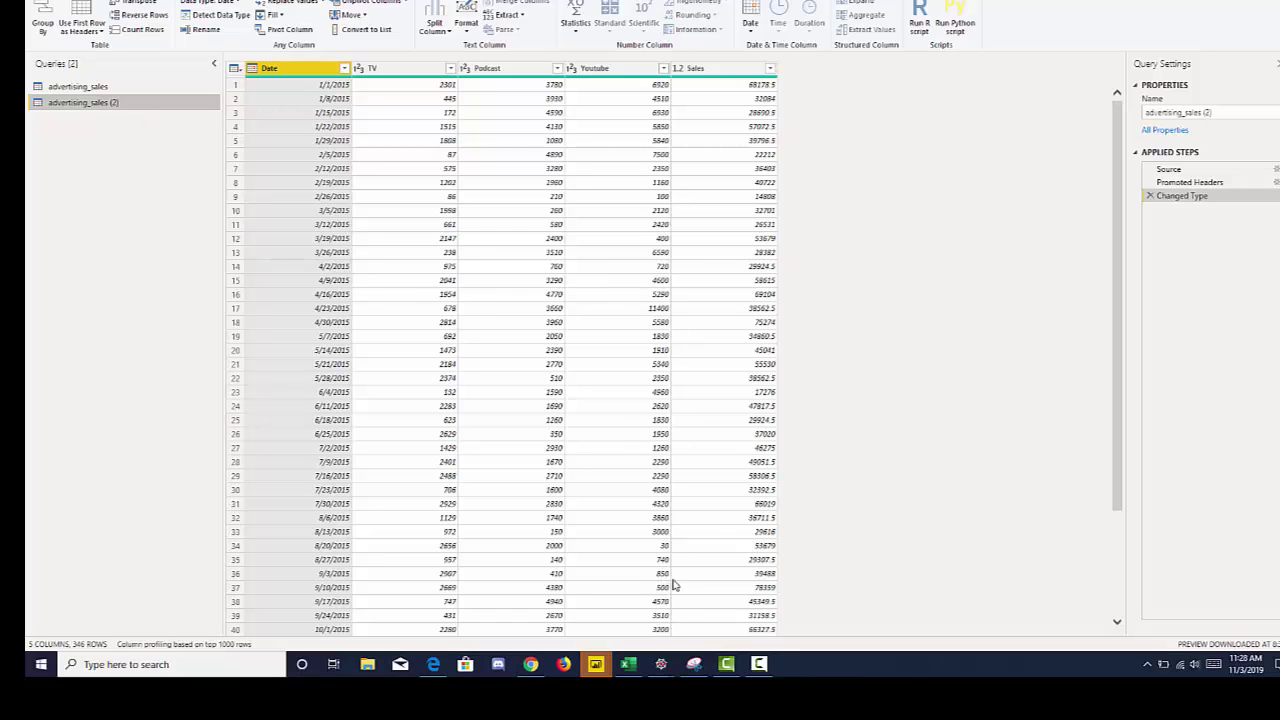
mouse_move(661, 664)
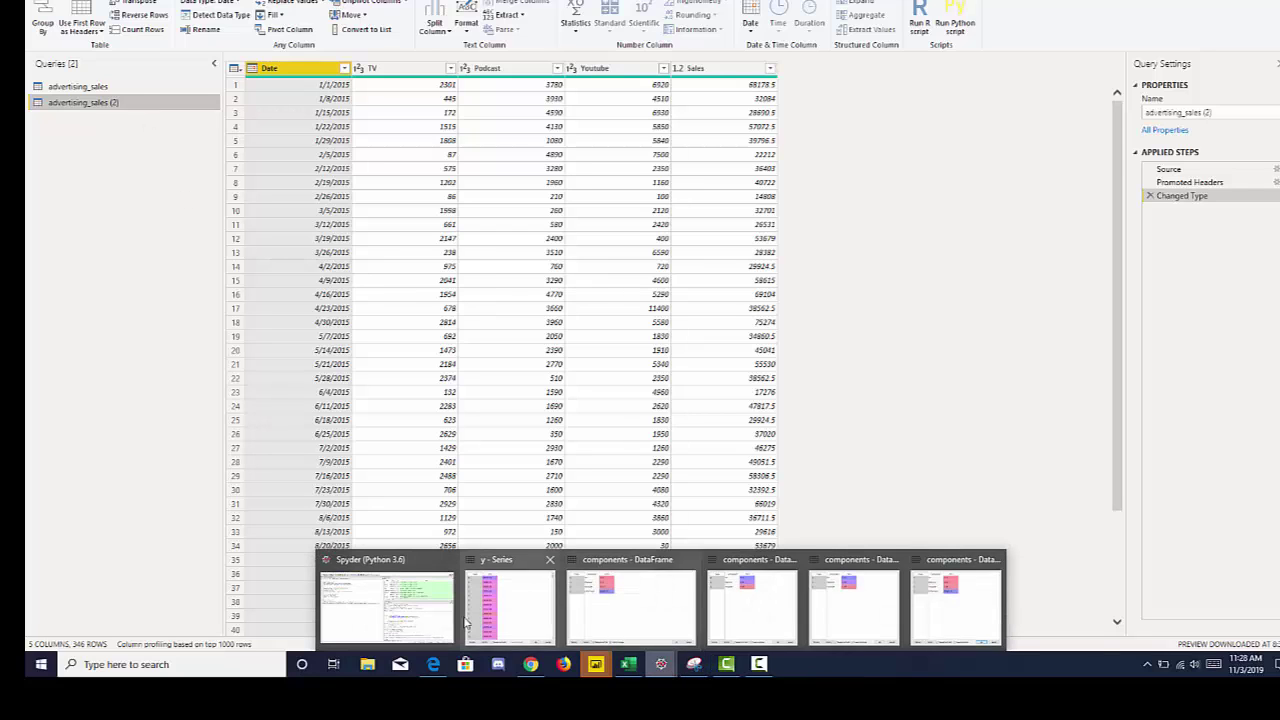
Copy the advertising_w.py script from Spyder to the clipboard.
left_click(436, 616)
left_click(257, 200)
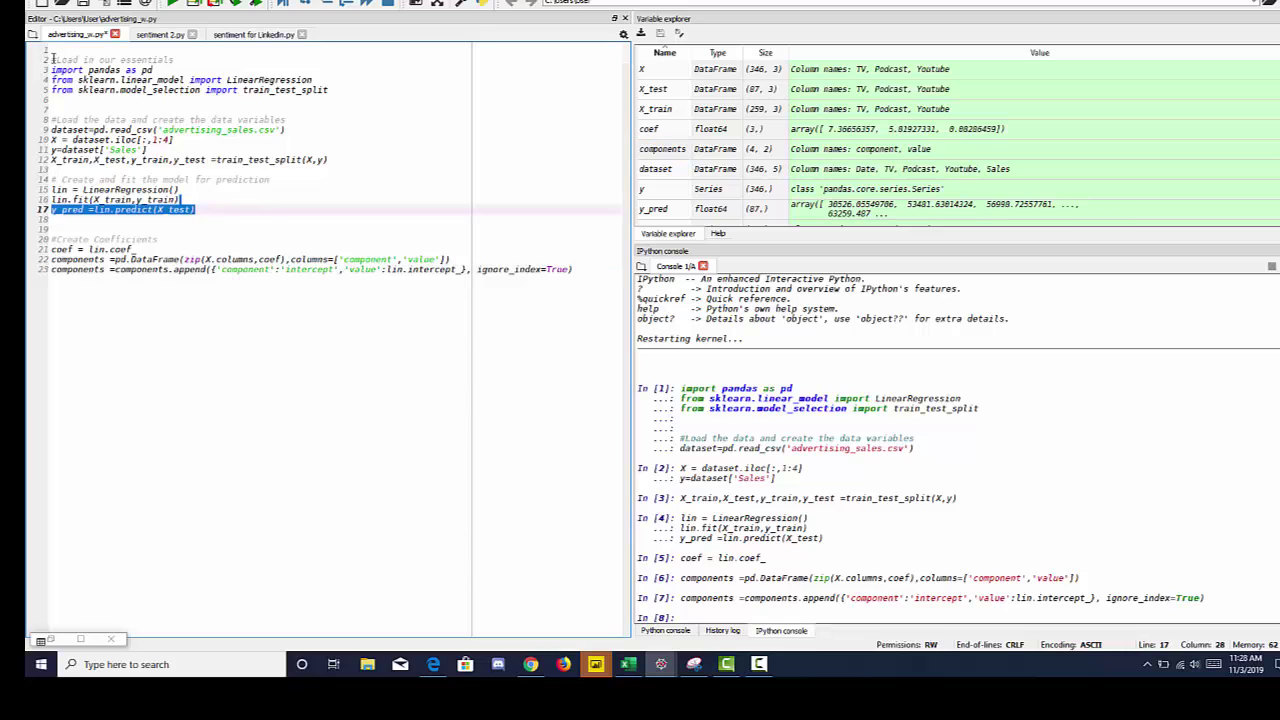
left_click(53, 60)
left_click_drag(53, 60, 584, 279)
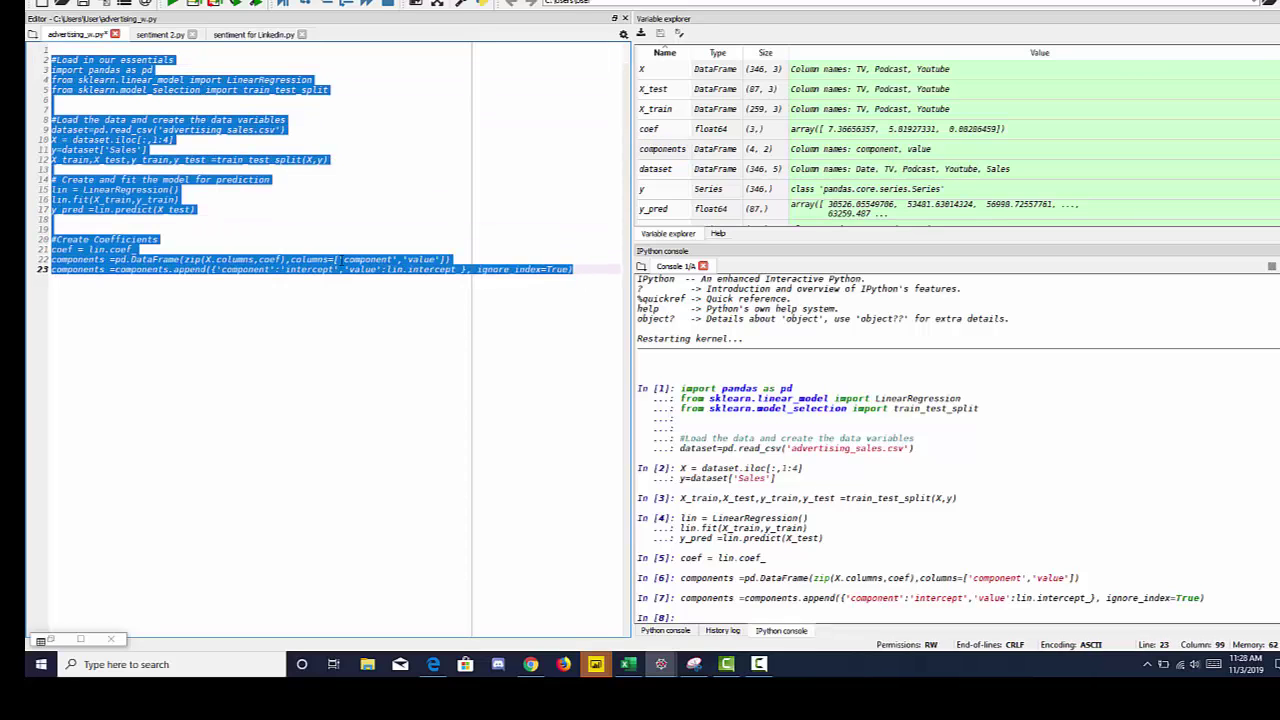
right_click(337, 262)
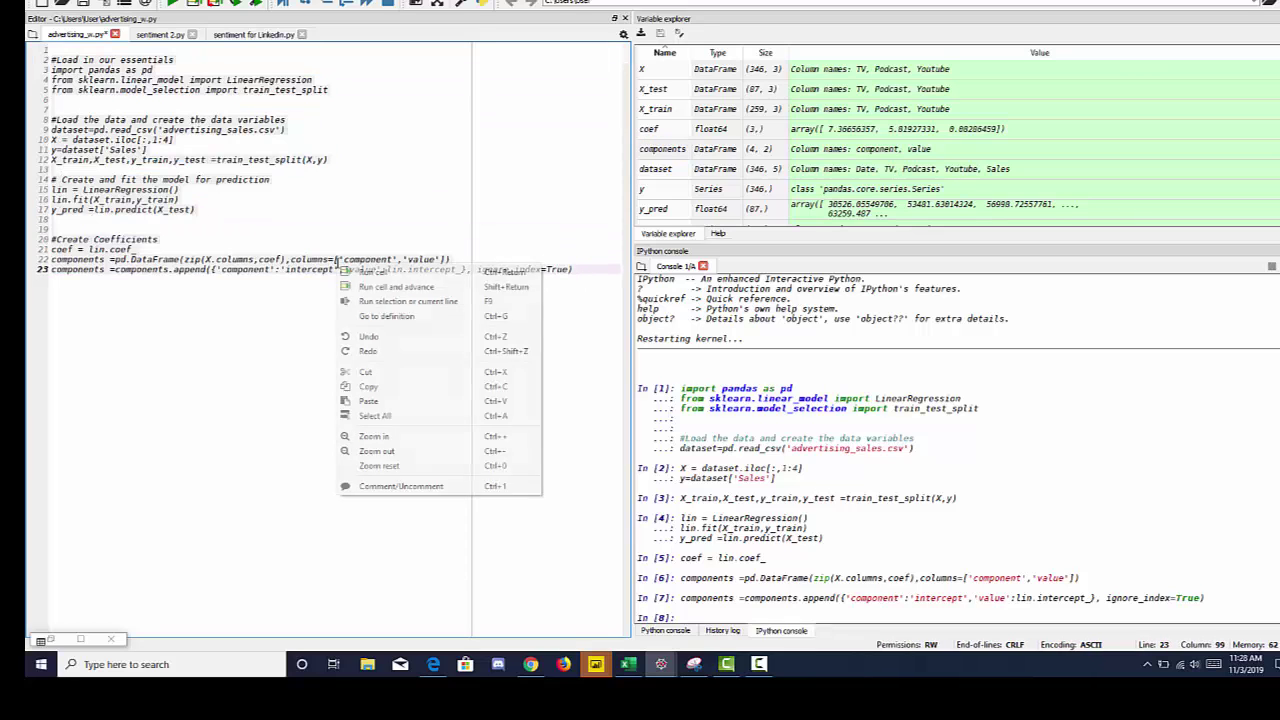
left_click(388, 388)
key("alt+Tab")
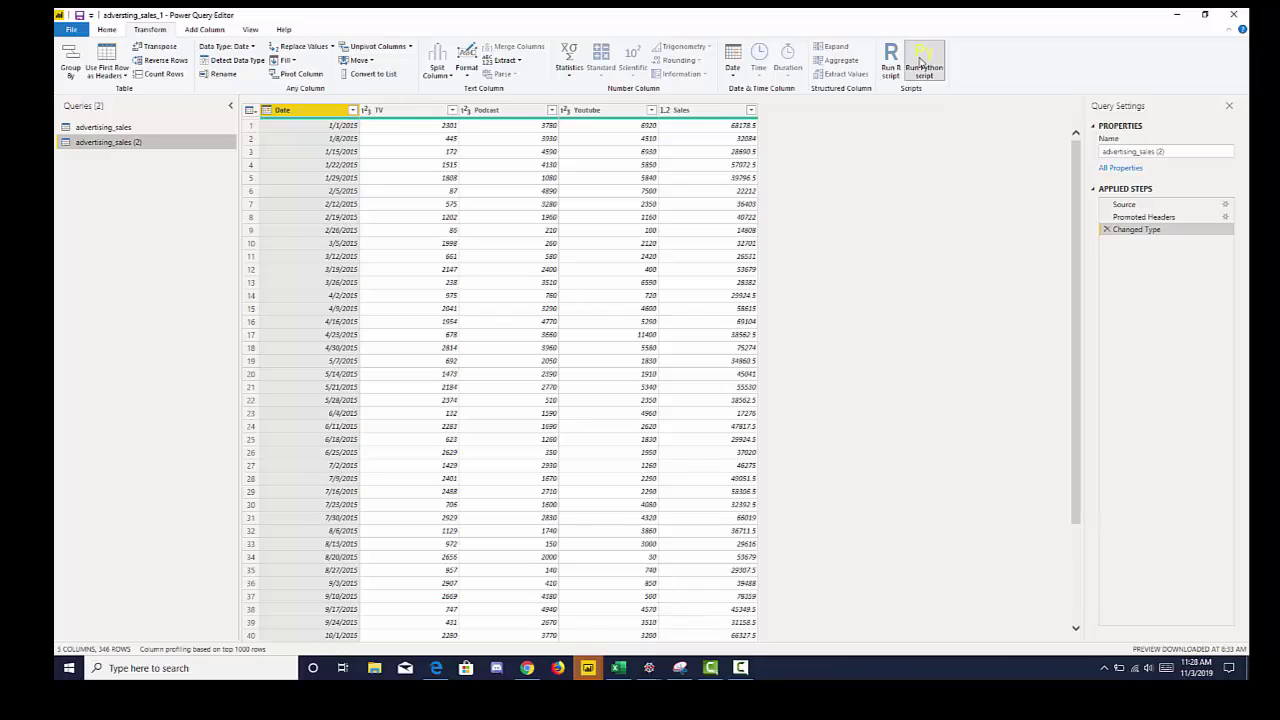
Add a Run Python script step and paste the copied regression script into it.
left_click(921, 62)
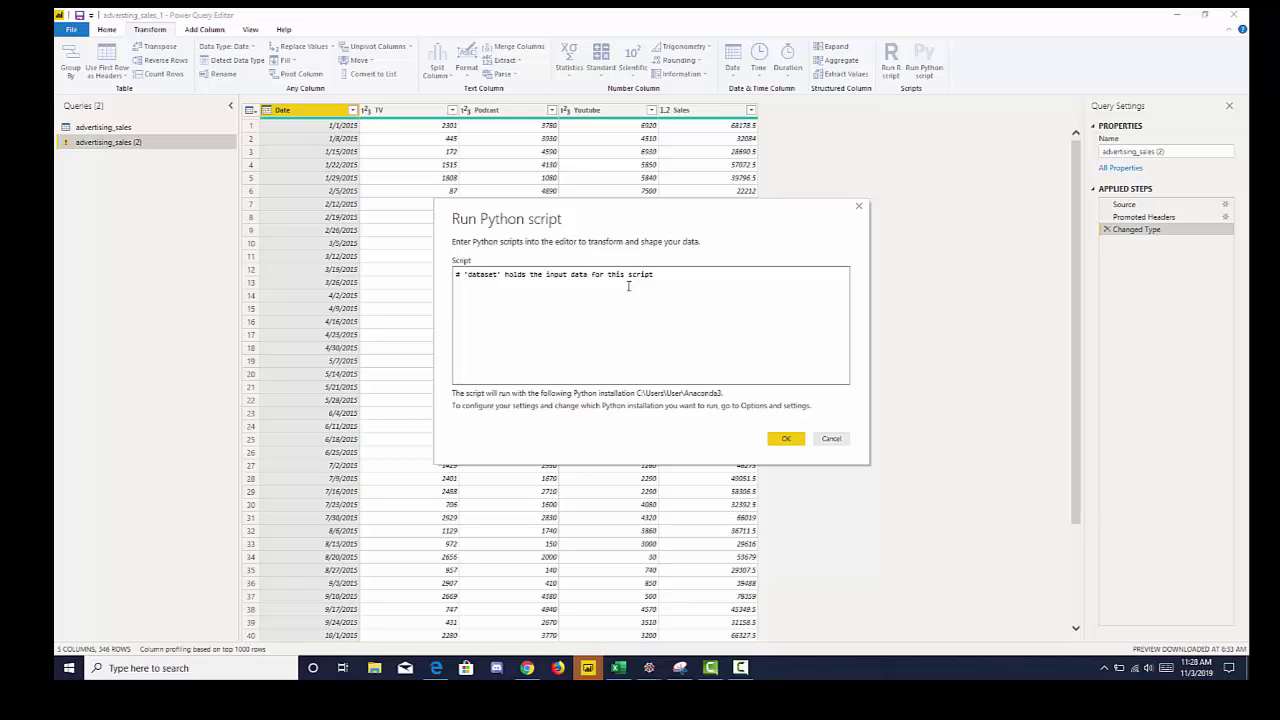
key("ctrl+v")
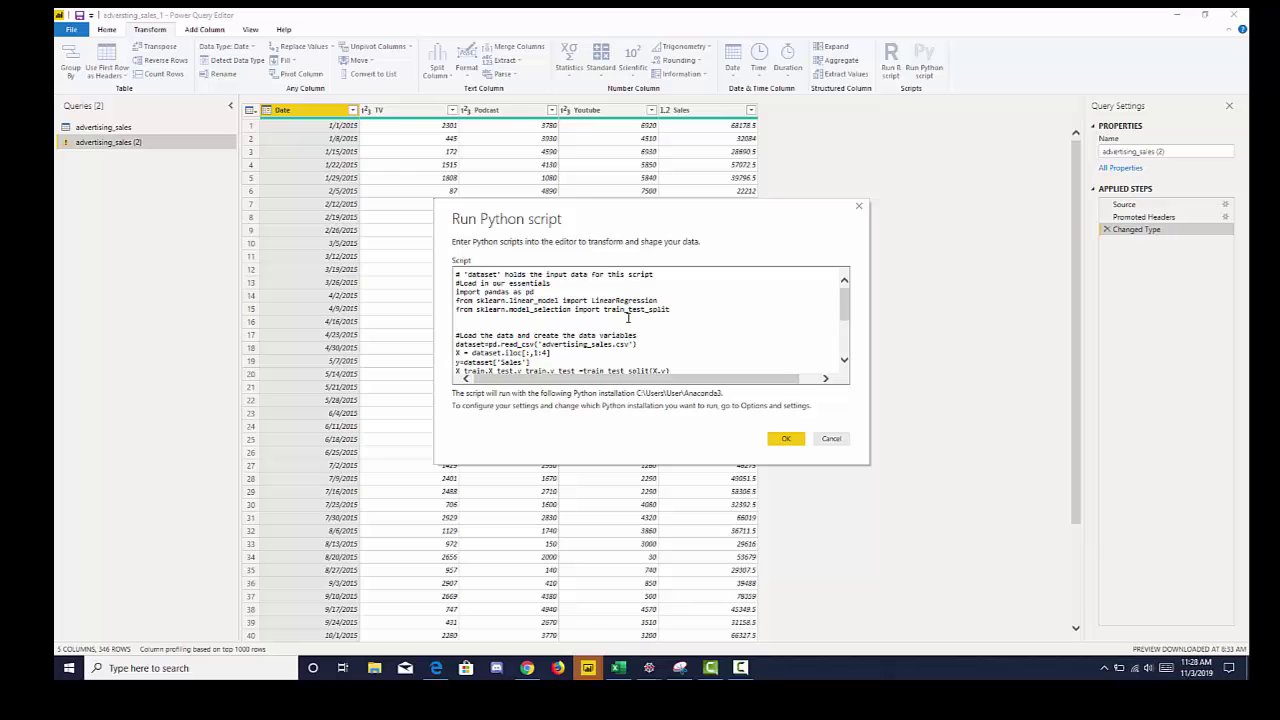
scroll(628, 318, "down", 1)
scroll(620, 333, "down", 2)
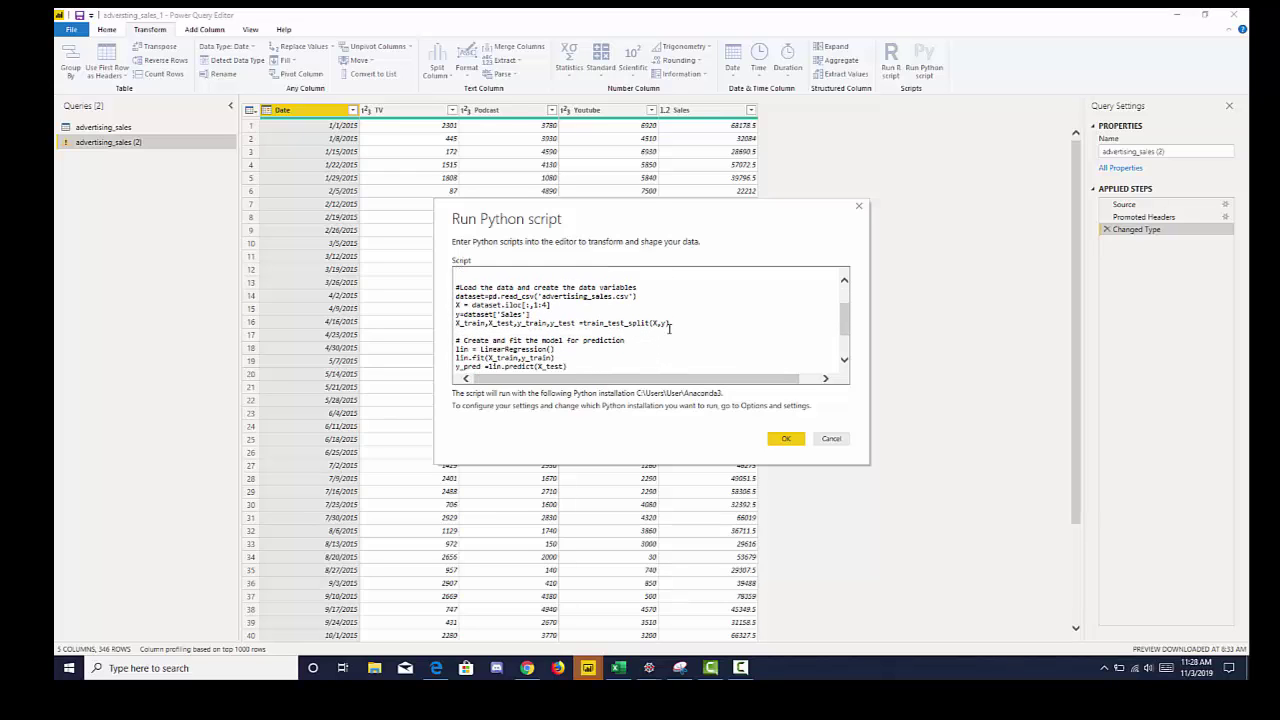
scroll(660, 324, "up", 3)
scroll(660, 324, "down", 1)
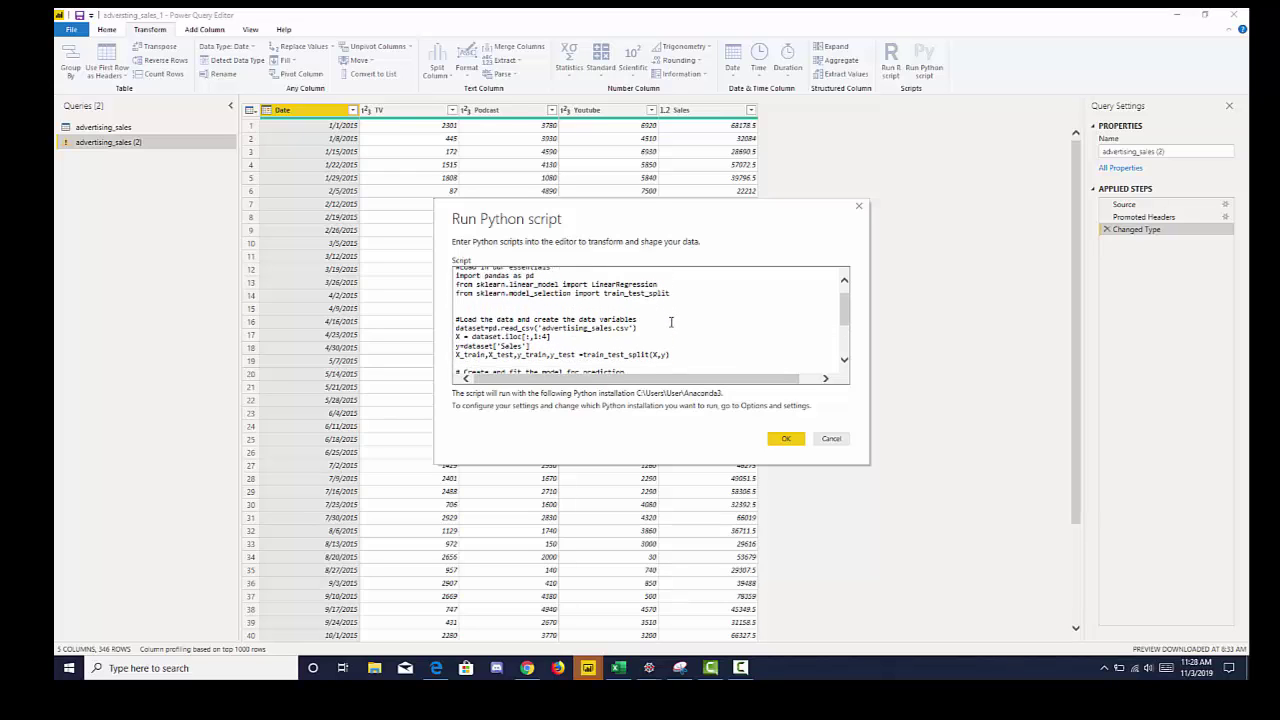
Delete the dataset = pd.read_csv line and run the script on the query.
left_click_drag(456, 337, 540, 337)
left_click_drag(638, 328, 455, 328)
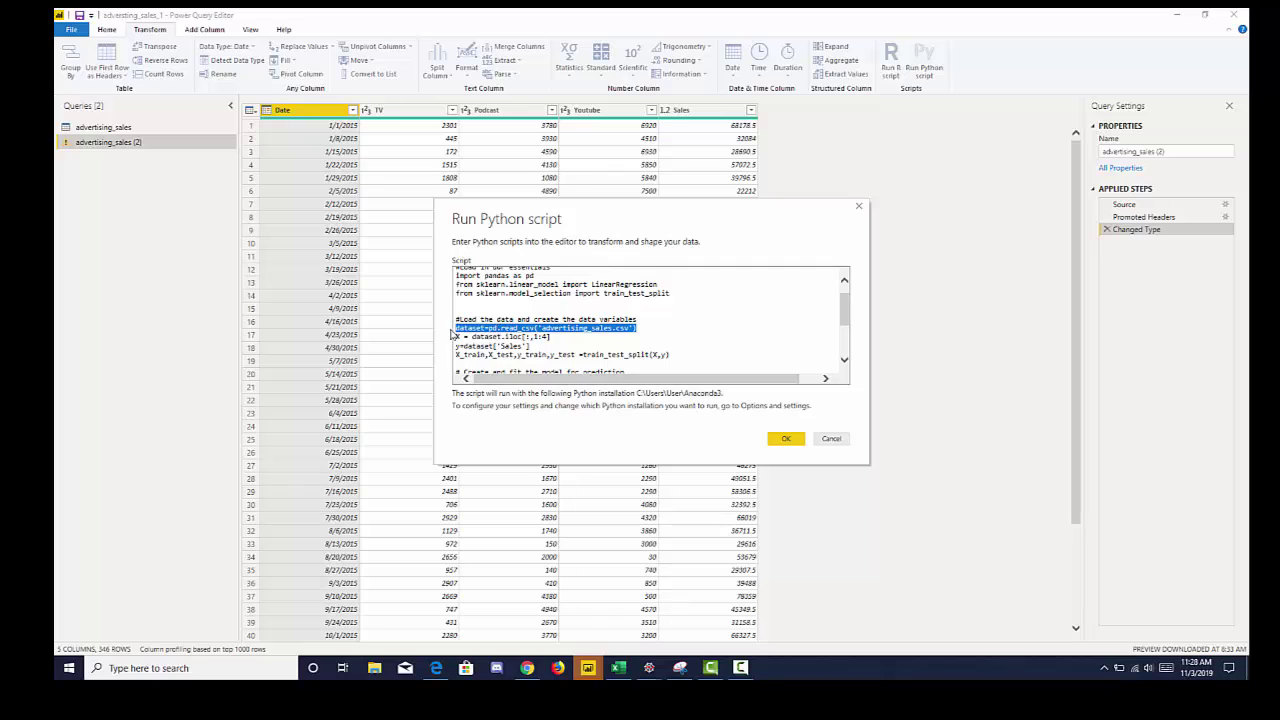
key("BackSpace")
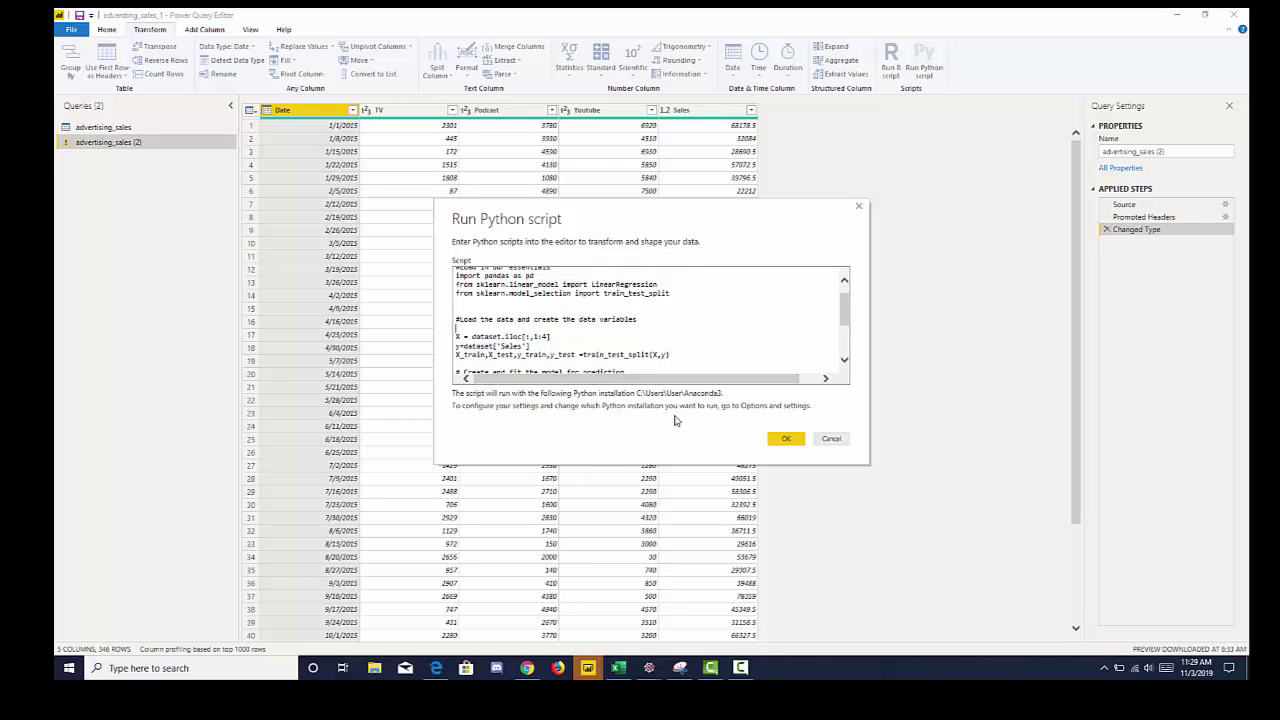
left_click(776, 445)
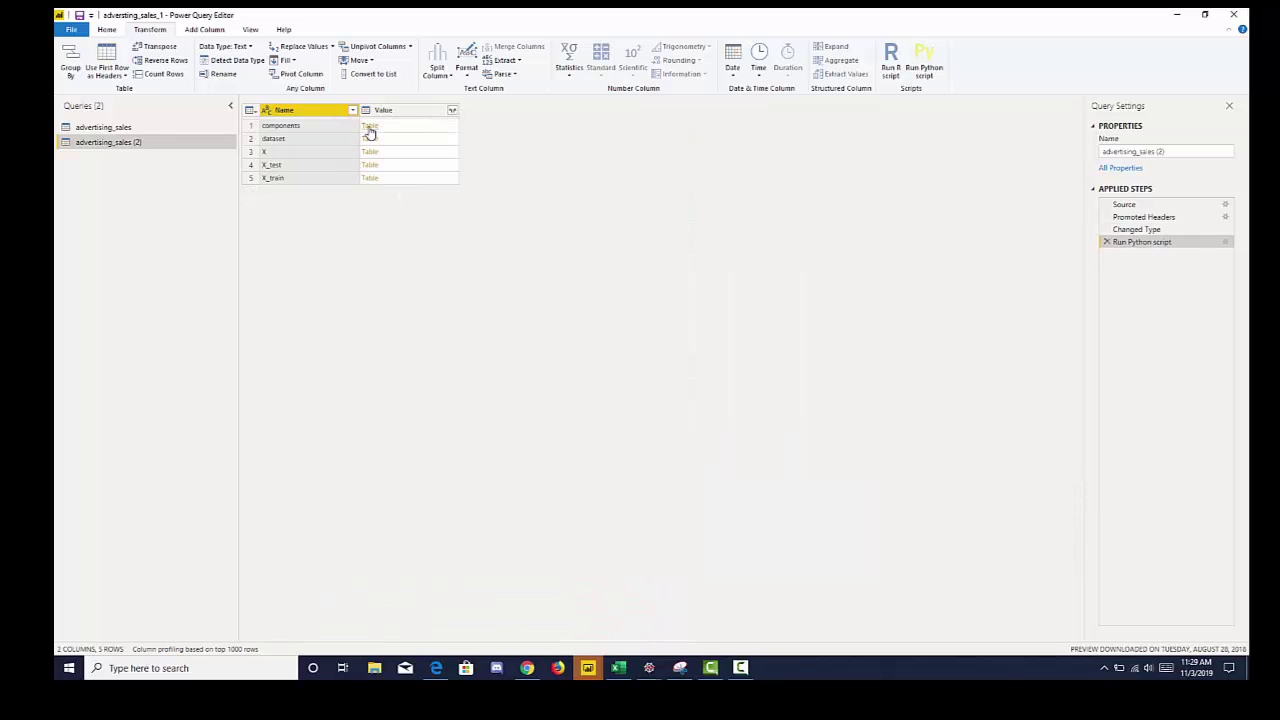
Open the components coefficient table, then set YouTube spend to $1,250 in the report.
left_click(369, 128)
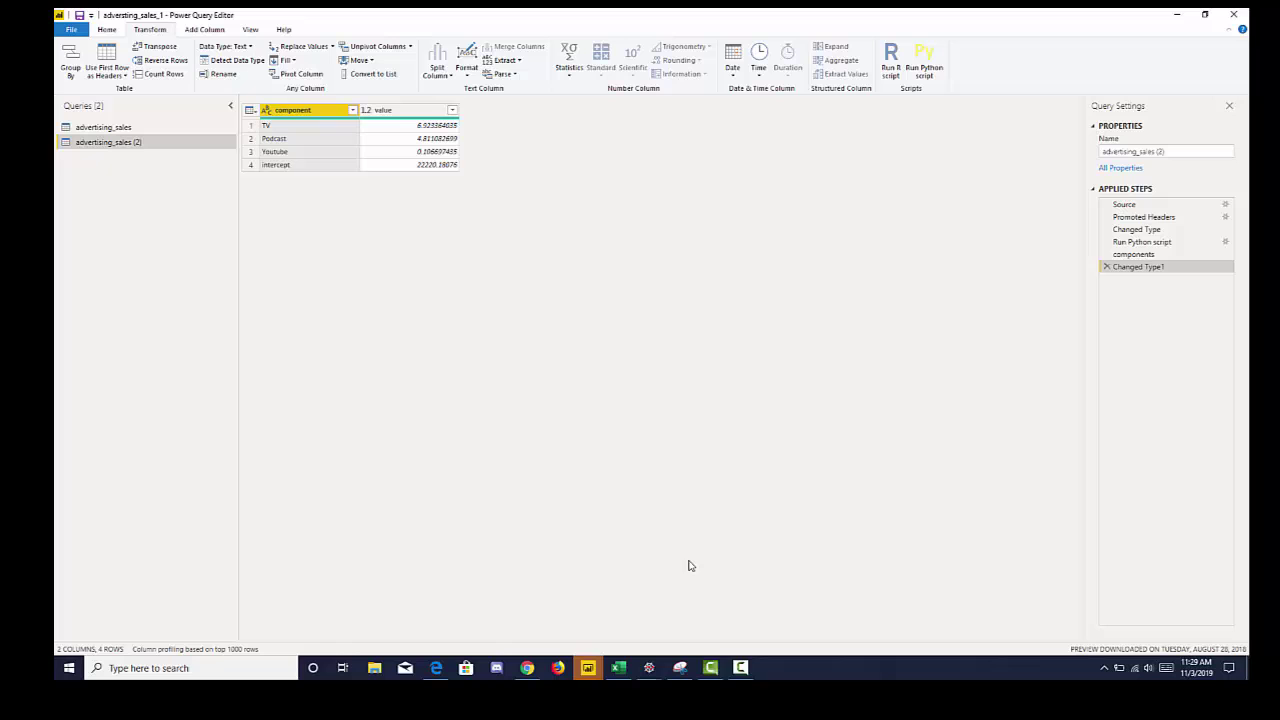
left_click(594, 674)
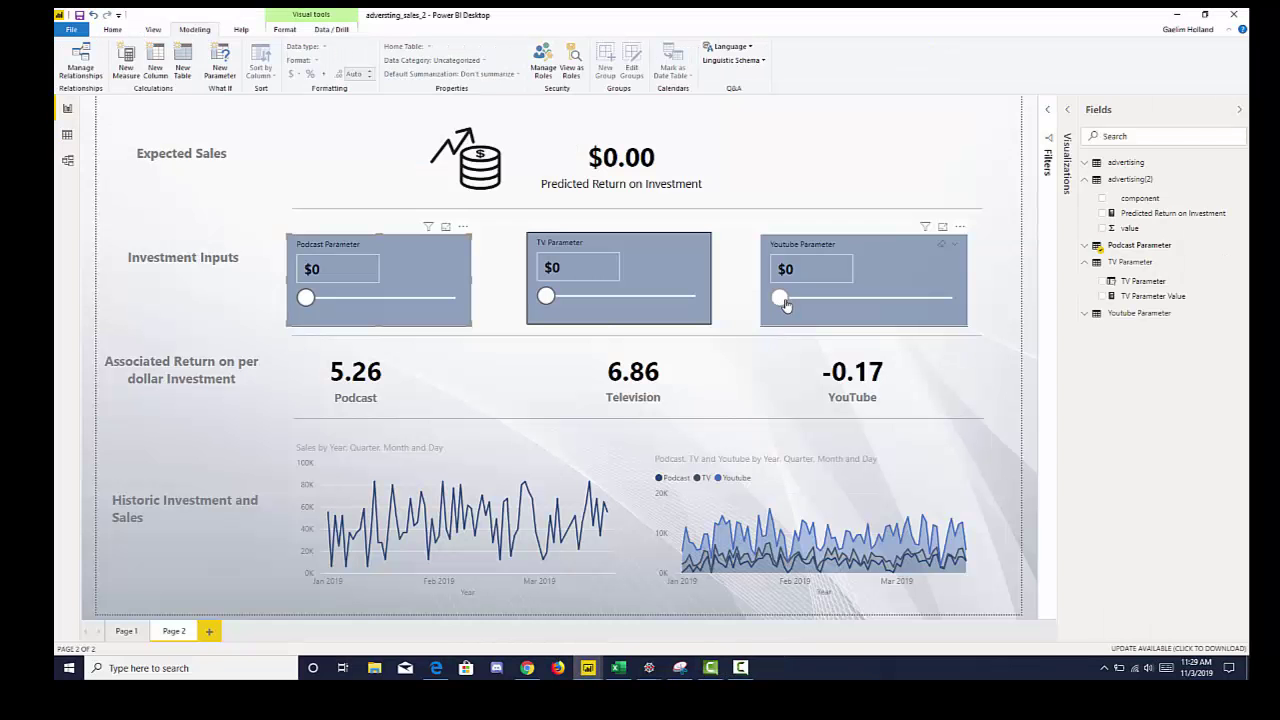
left_click_drag(774, 297, 822, 297)
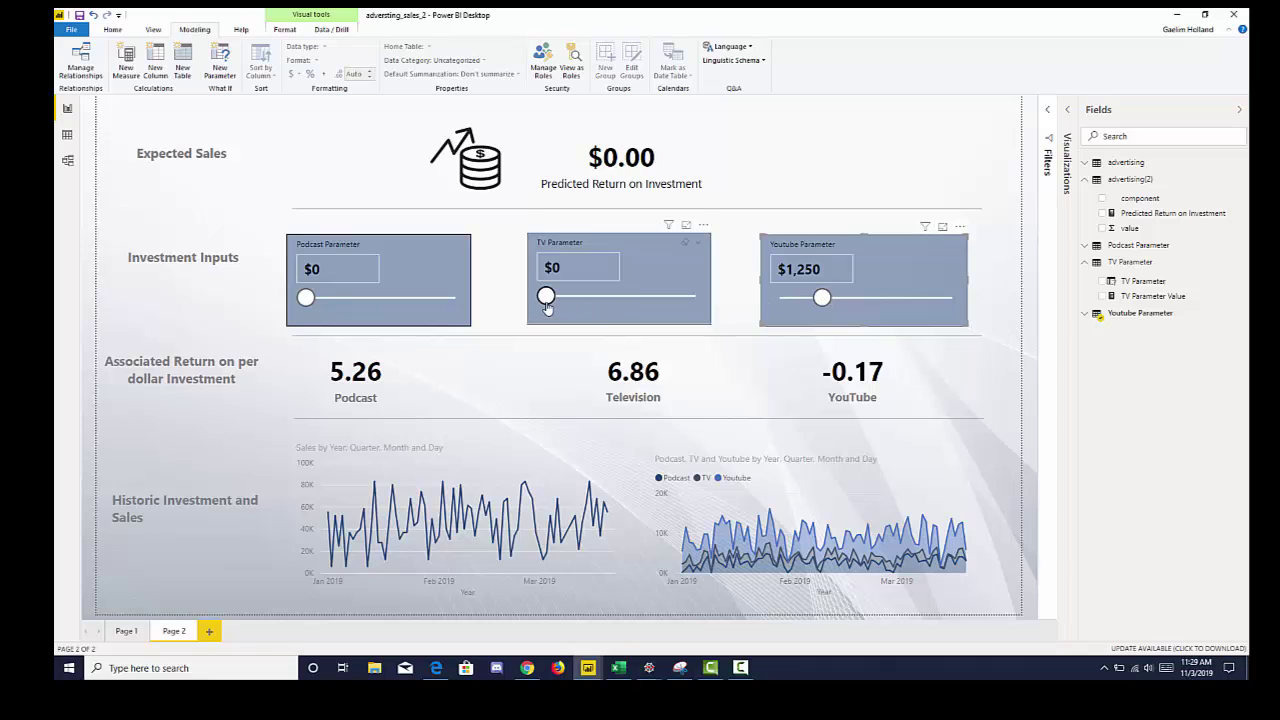
Set TV spend to $900 and podcast spend to $450, then cancel a new what-if parameter.
left_click_drag(546, 299, 572, 297)
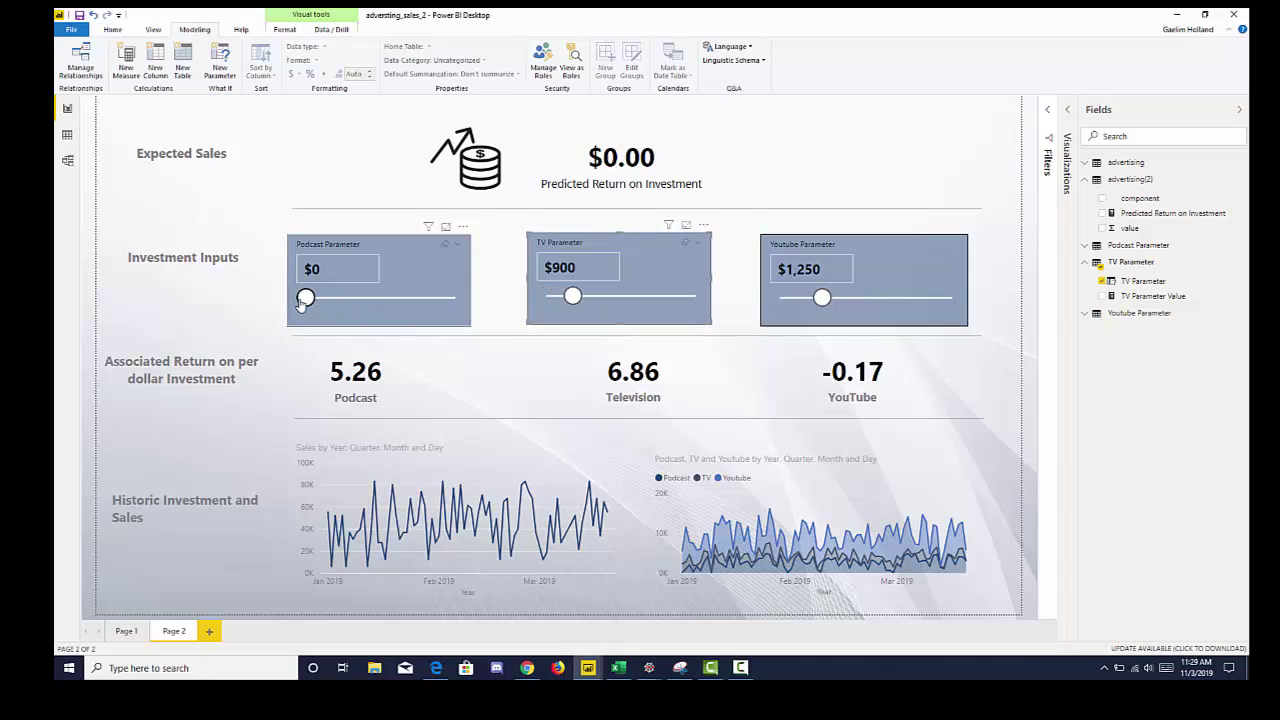
left_click_drag(305, 298, 318, 297)
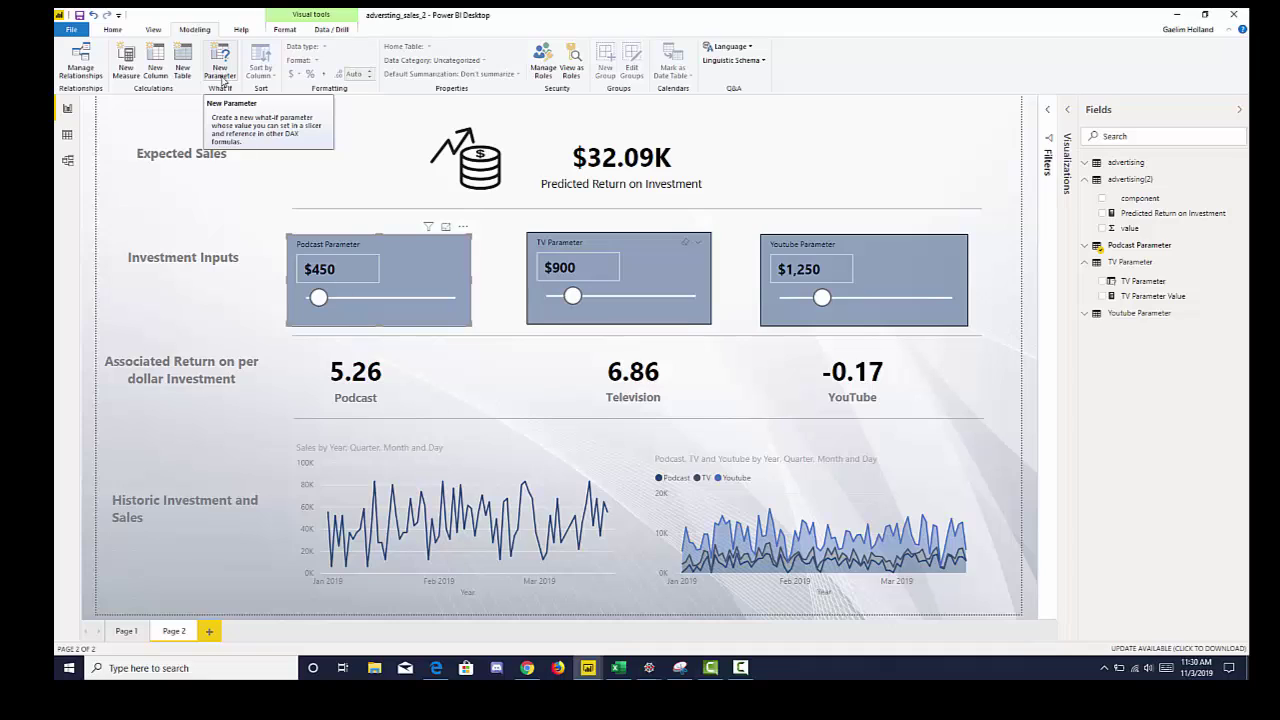
left_click(222, 78)
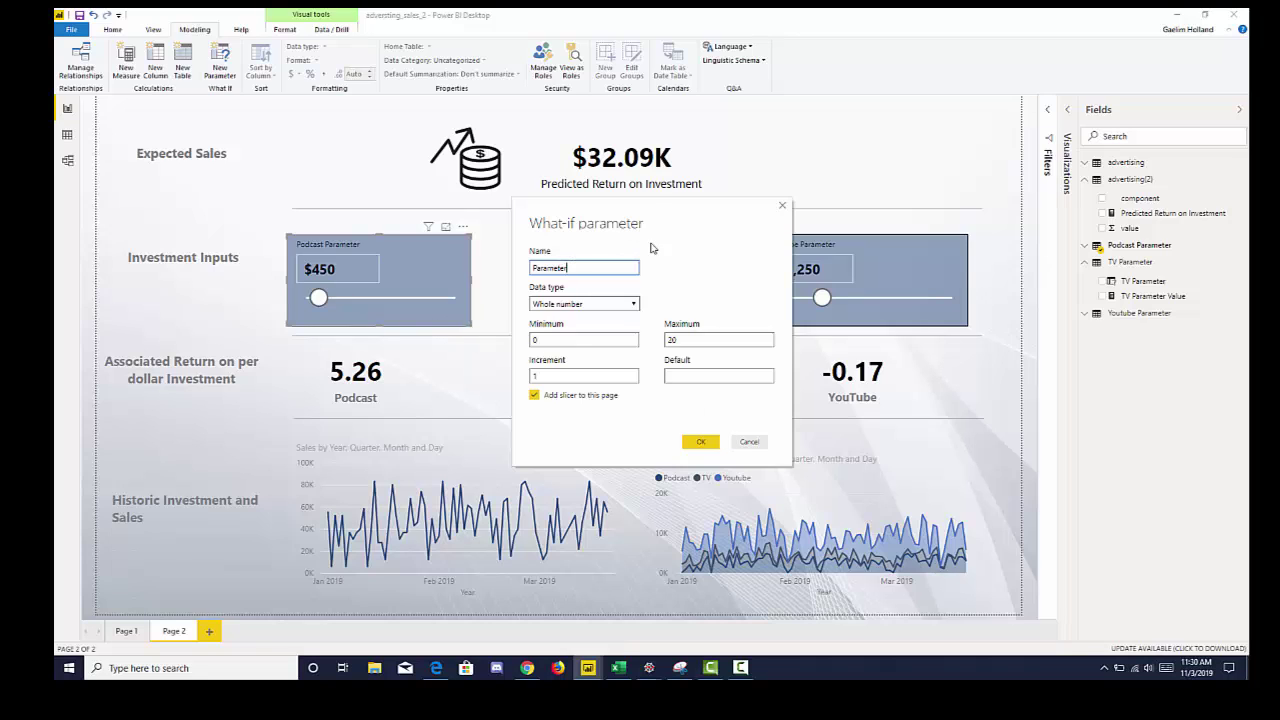
left_click(741, 450)
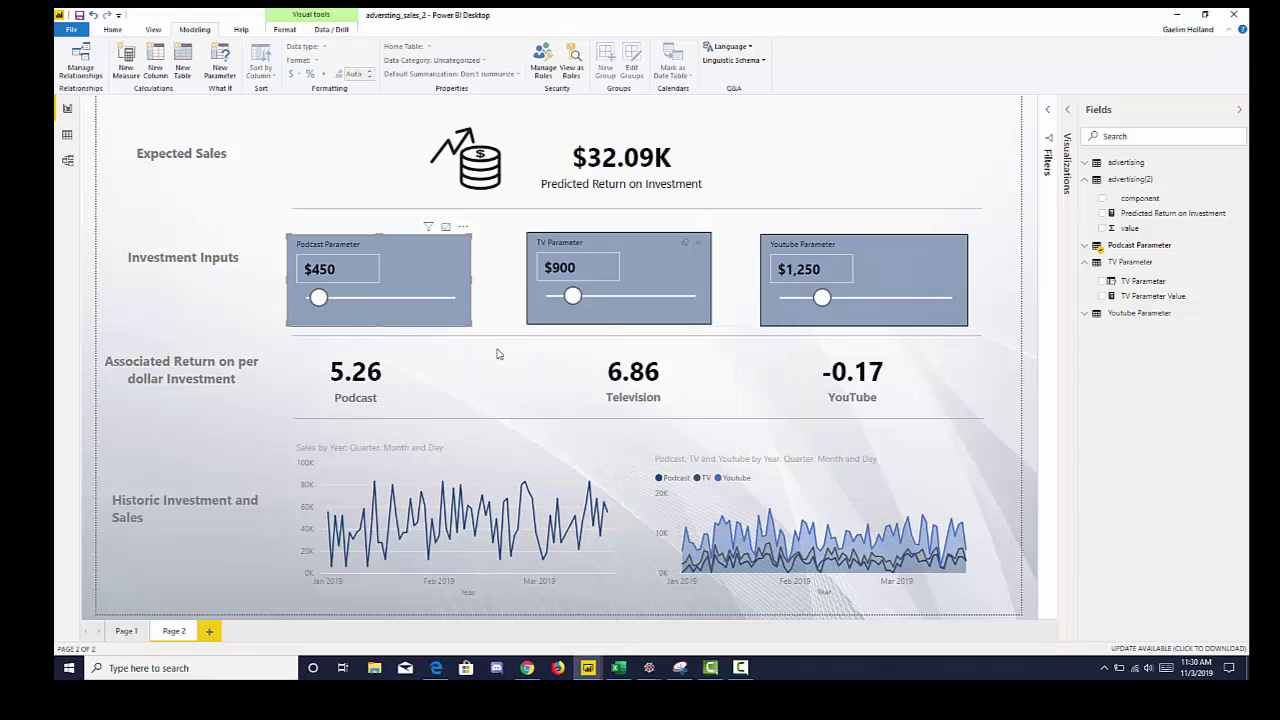
Check the regression equation image, then show the Predicted Return on Investment measure's DAX formula.
left_click(614, 184)
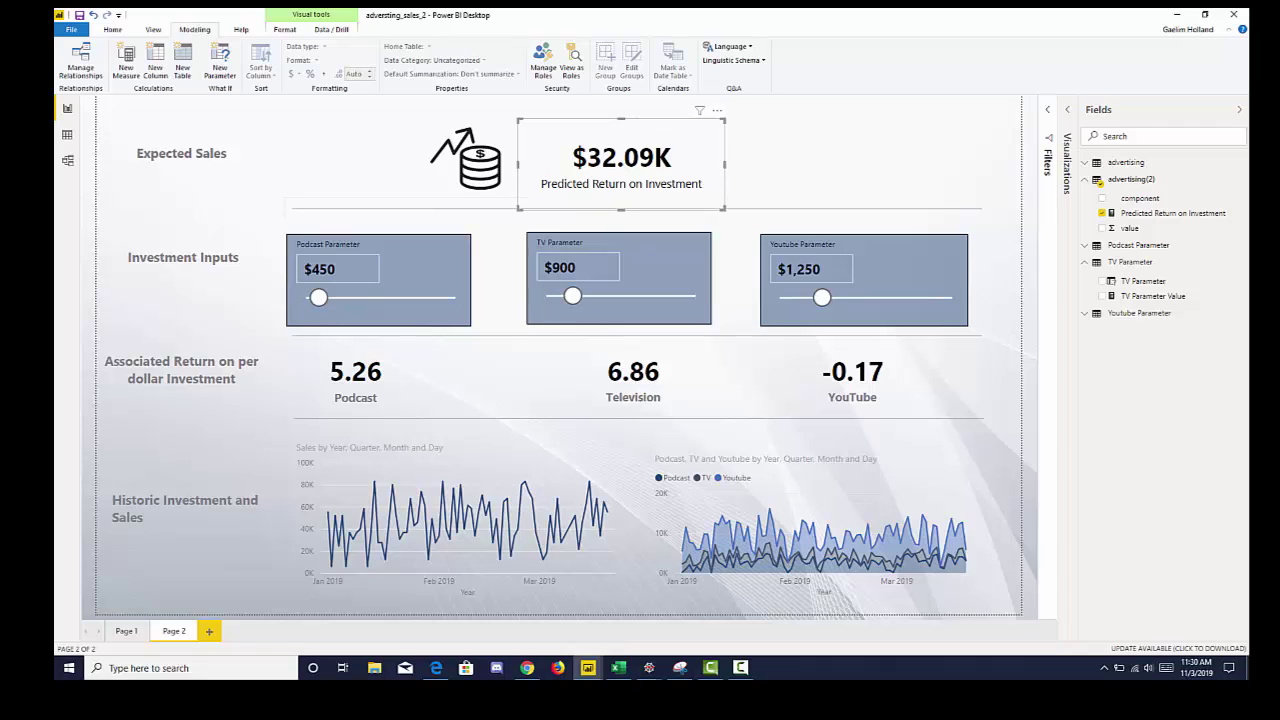
key("alt+Tab")
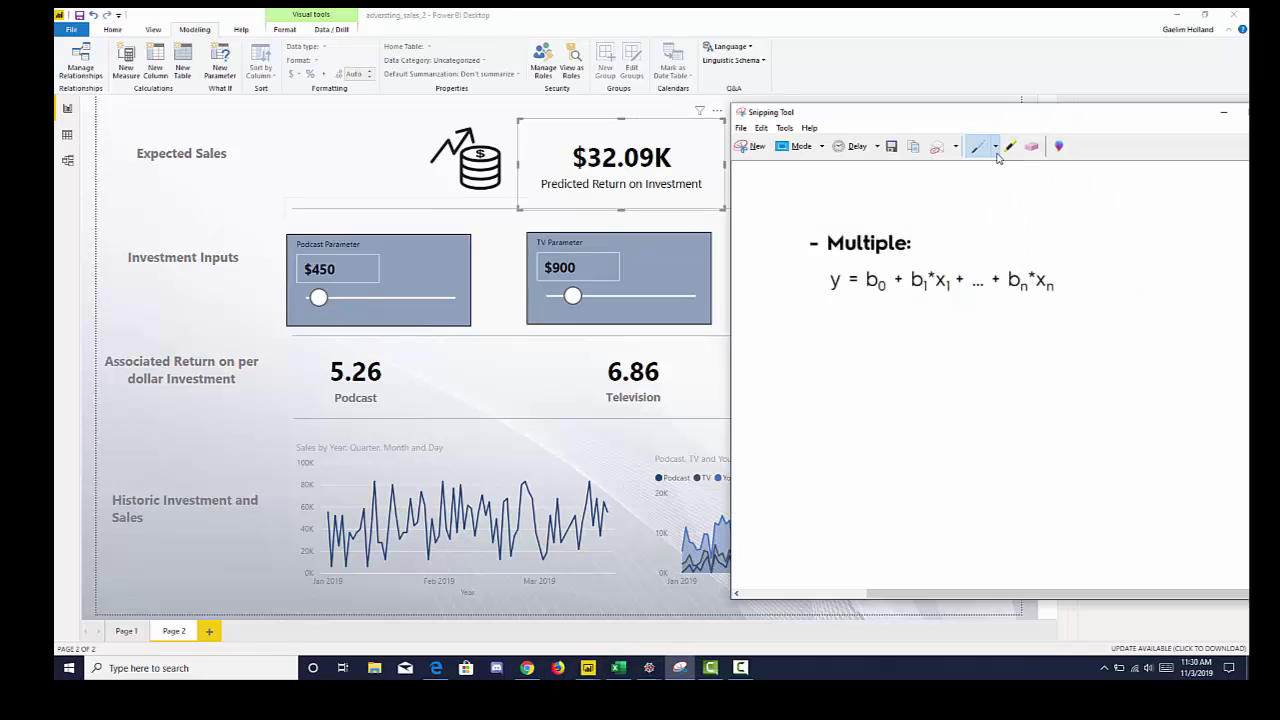
left_click_drag(926, 116, 856, 232)
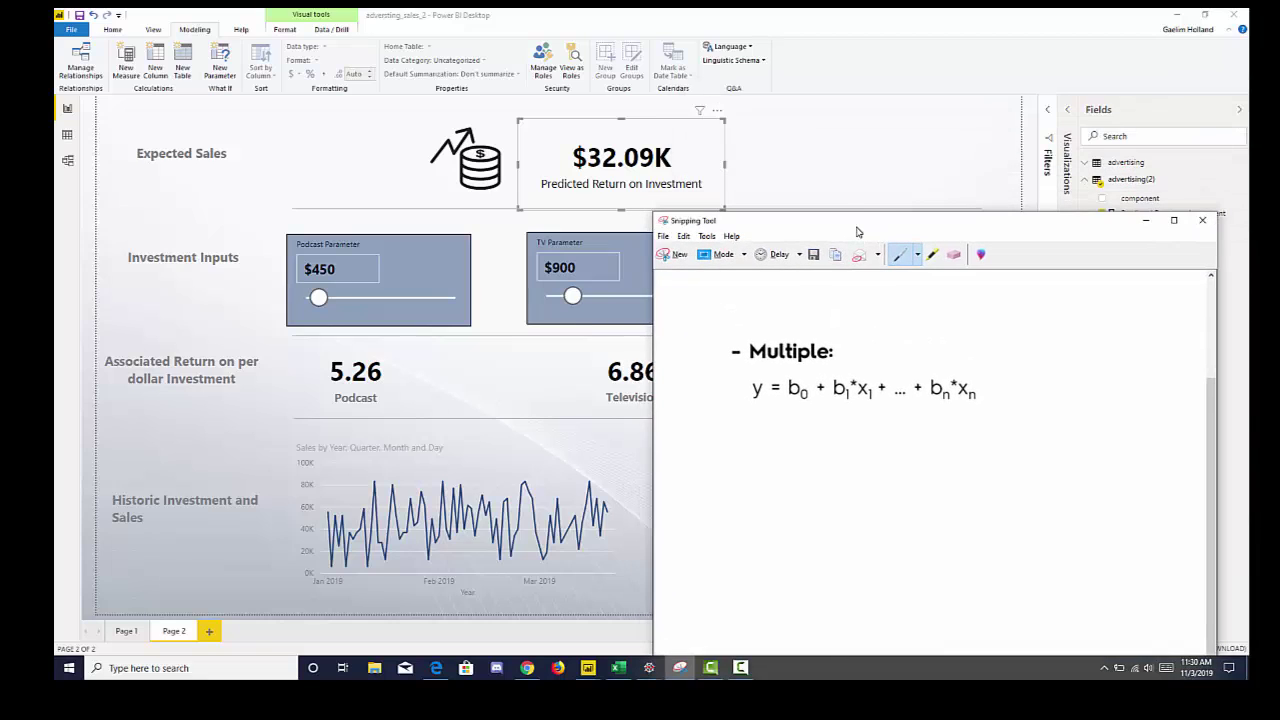
left_click(1146, 220)
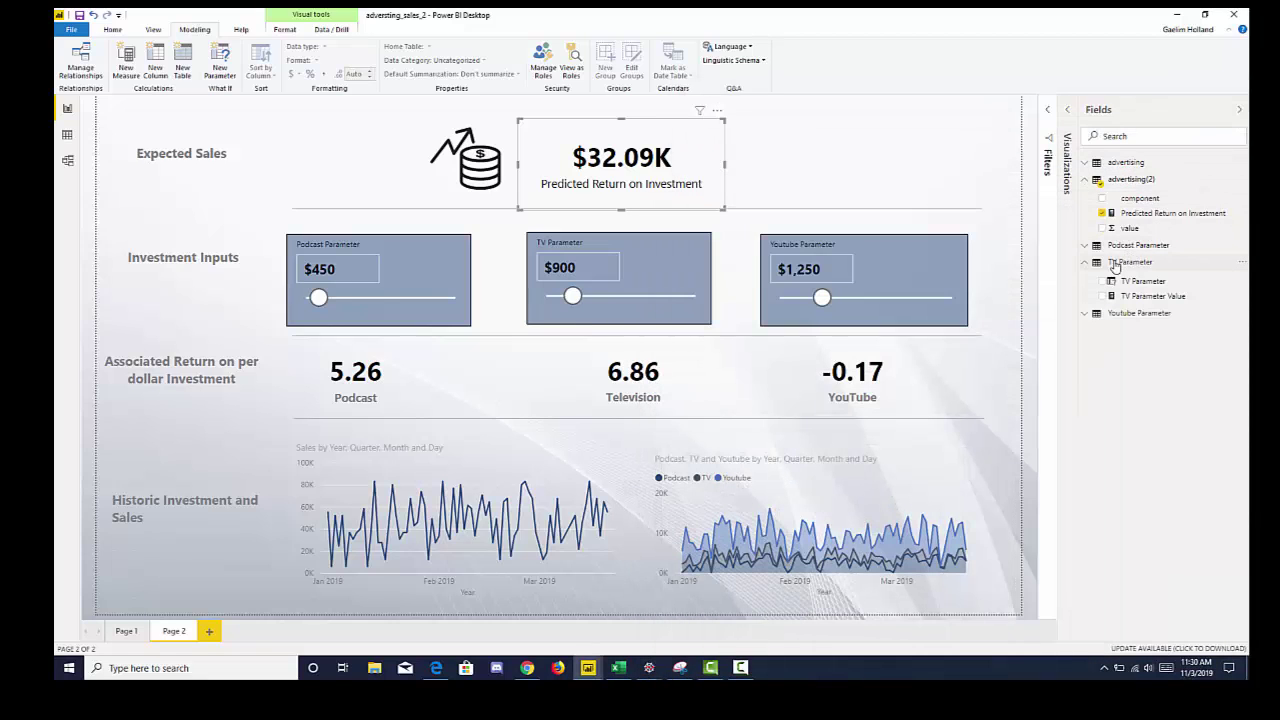
left_click(1136, 213)
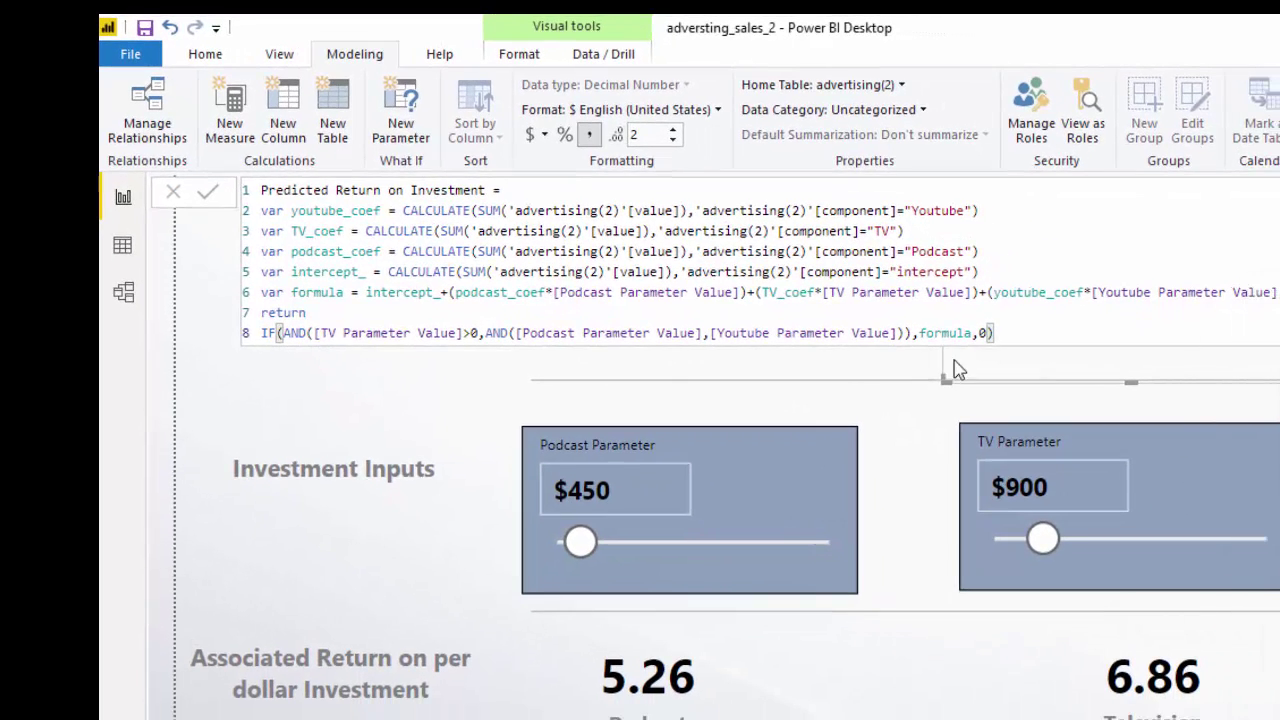
Review the Predicted Return on Investment formula again, then close it to show the $32.09K report.
left_click(593, 555)
left_click(593, 555)
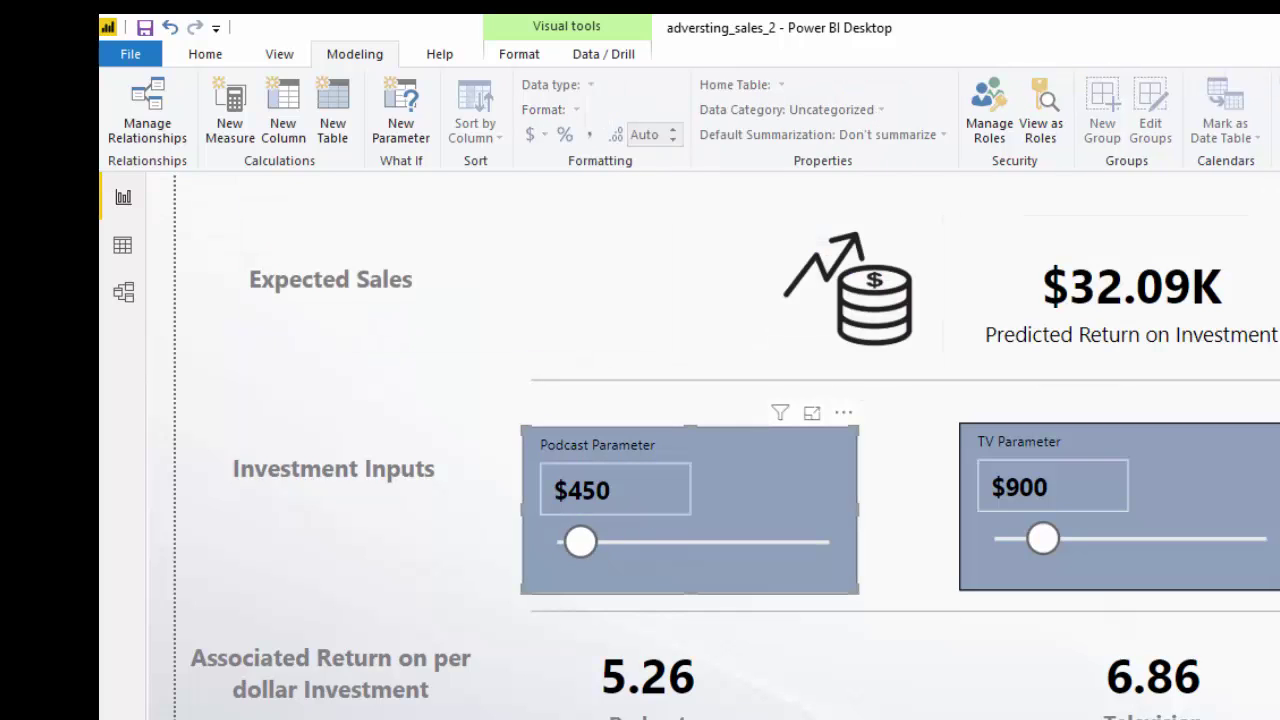
left_click(1275, 340)
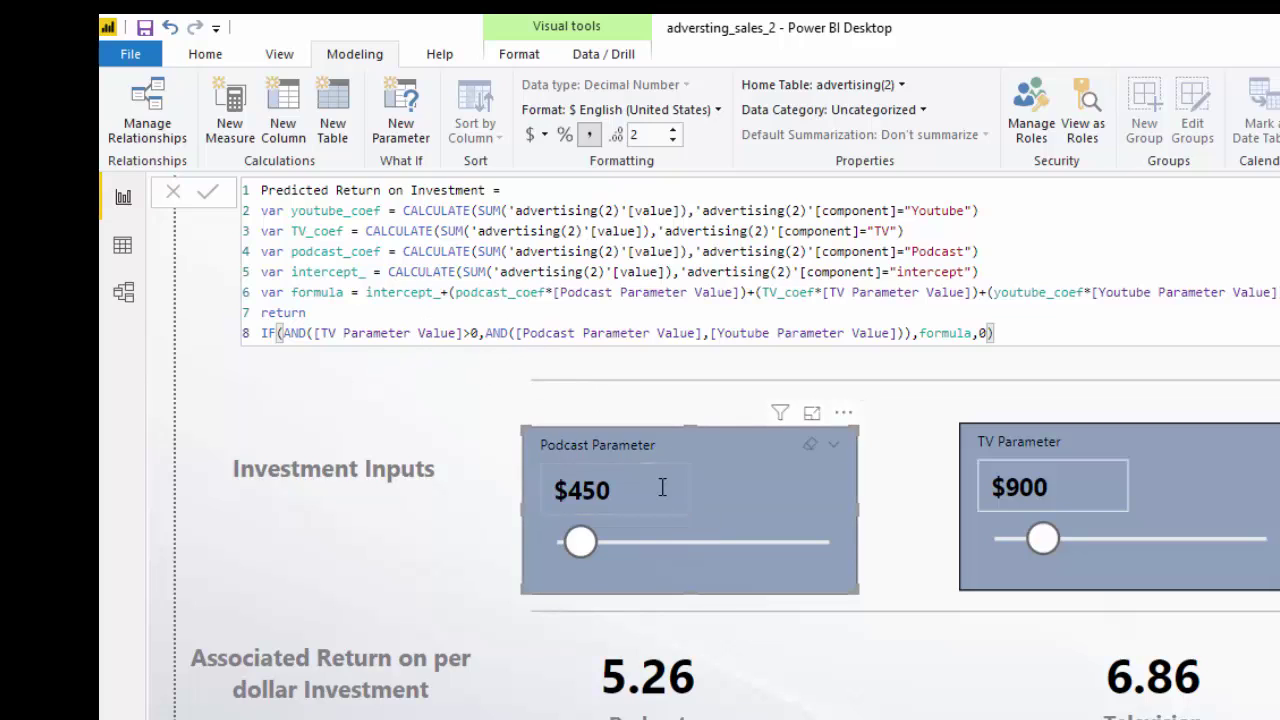
left_click(563, 591)
Set podcast spend to $3,500 and YouTube spend to $4,300, giving a $47.58K predicted return.
left_click(508, 317)
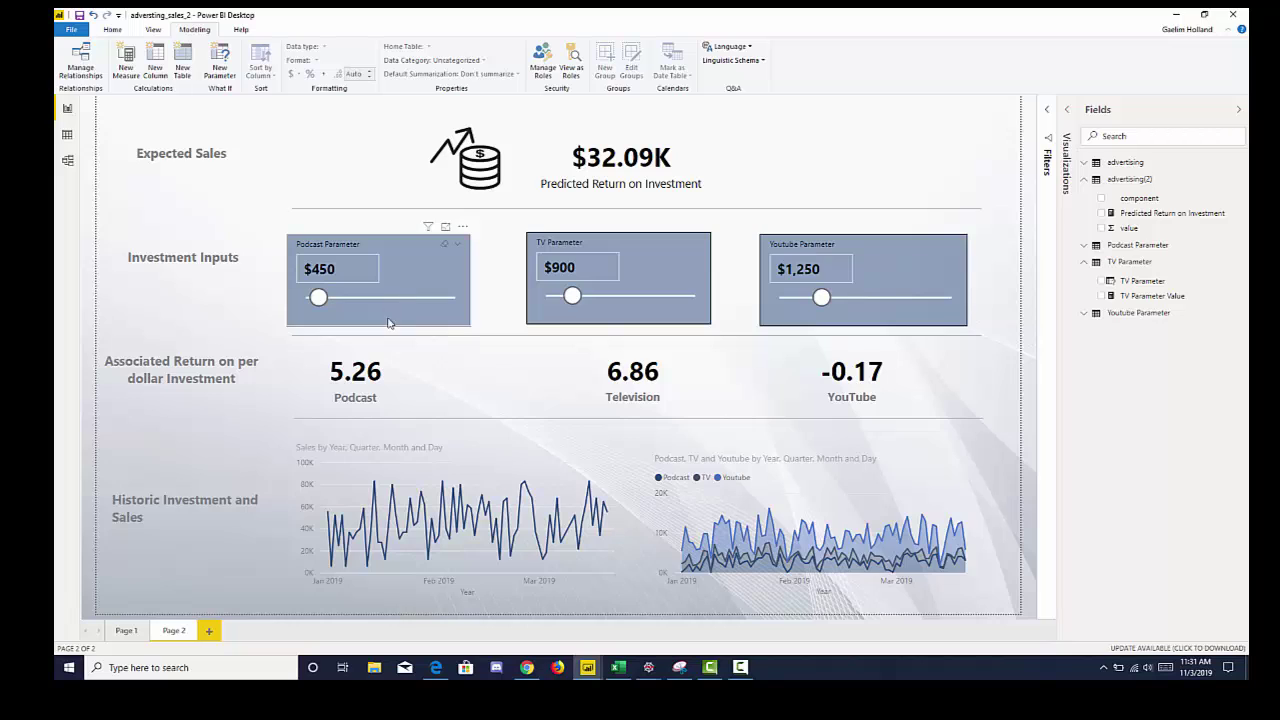
left_click(389, 322)
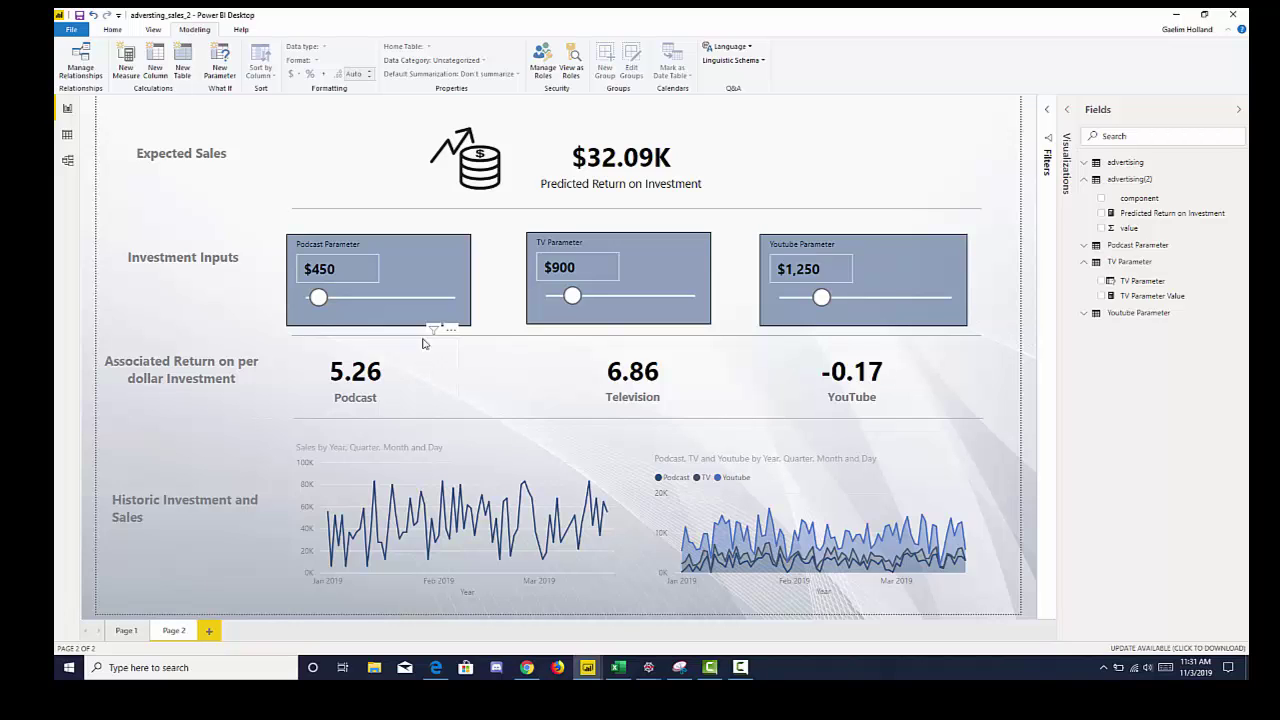
left_click(369, 374)
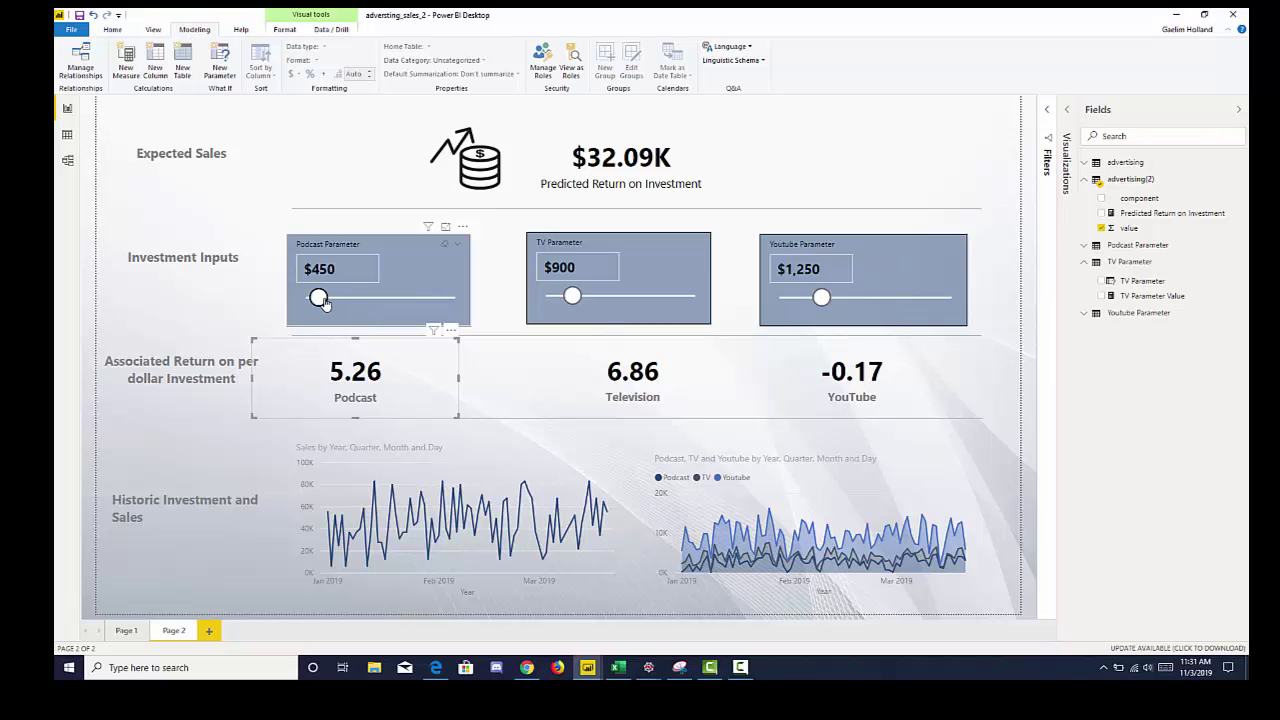
left_click_drag(320, 298, 410, 305)
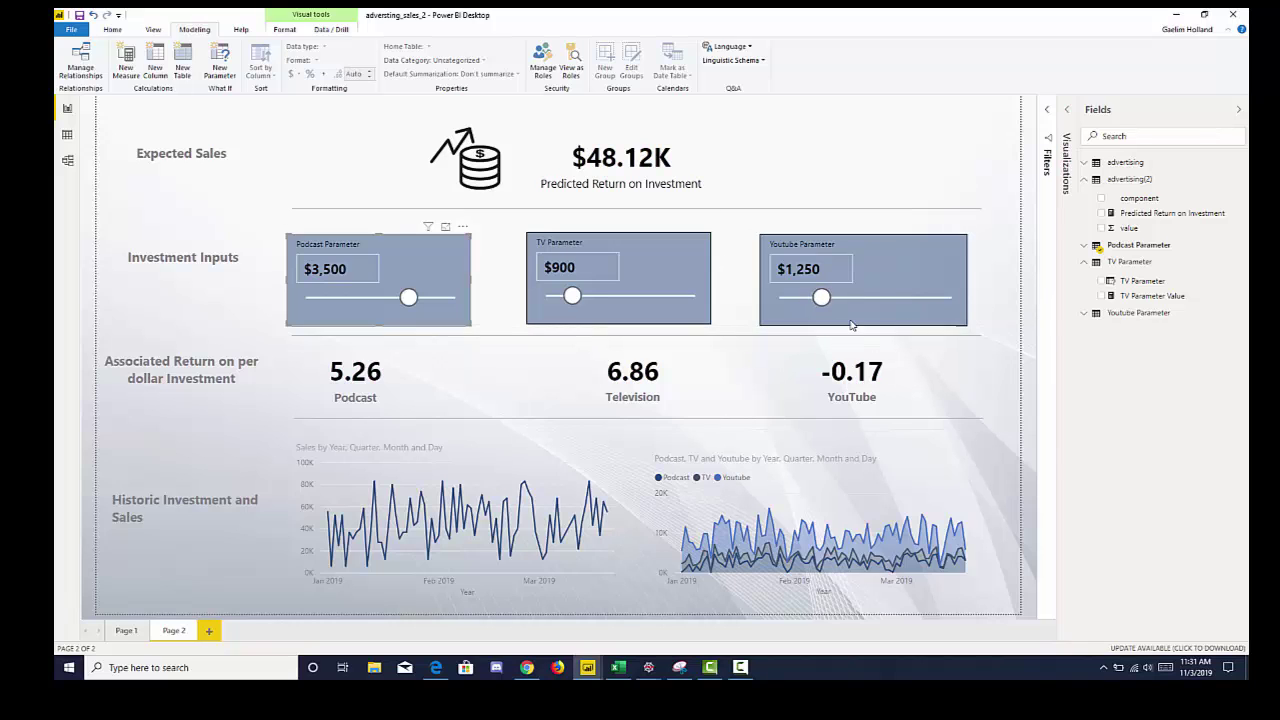
left_click_drag(822, 299, 929, 300)
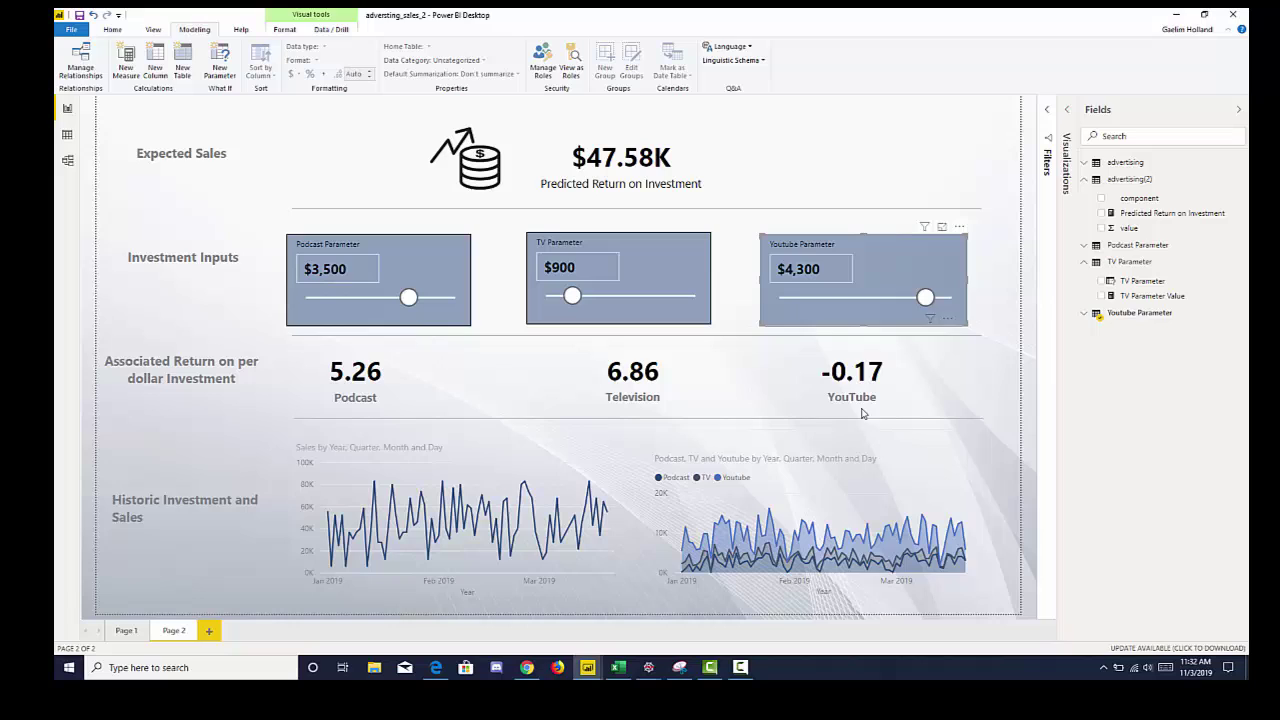